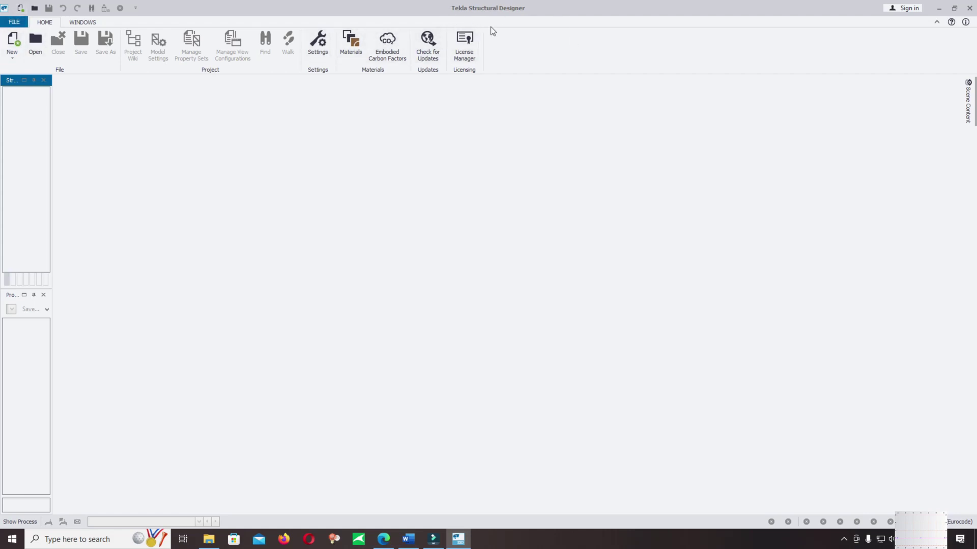
# Start a new blank project, show the MODEL commands and widen the side panels
pyautogui.click(13, 41)
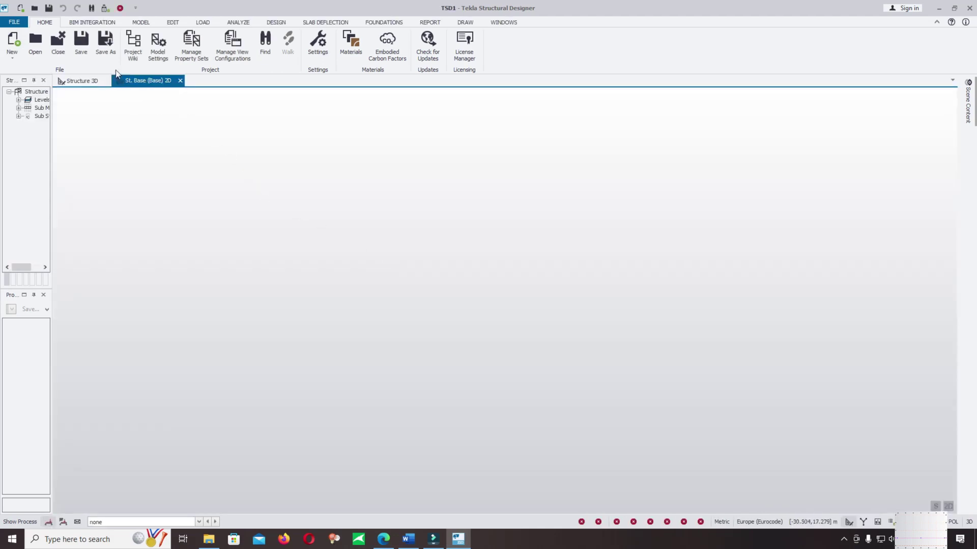
pyautogui.click(141, 24)
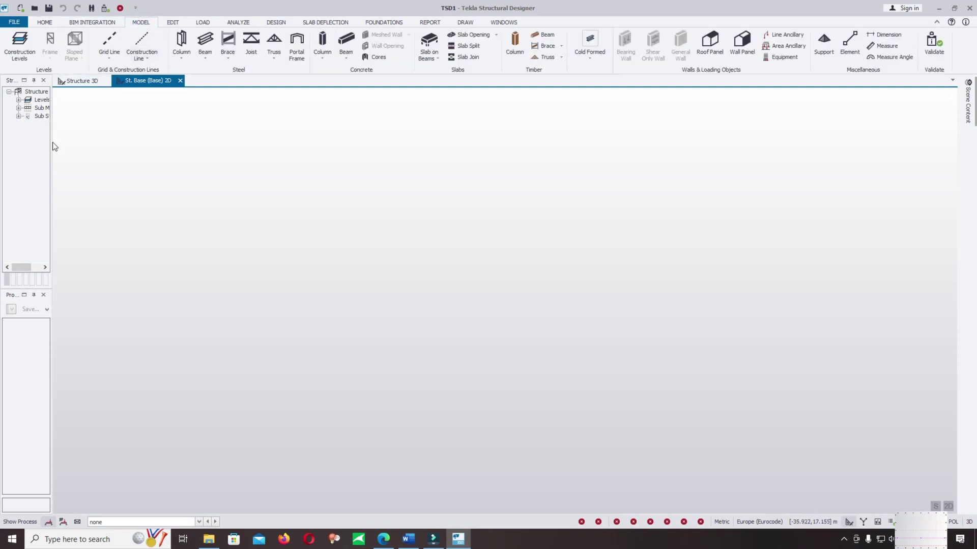
pyautogui.moveTo(51, 143); pyautogui.dragTo(78, 149)
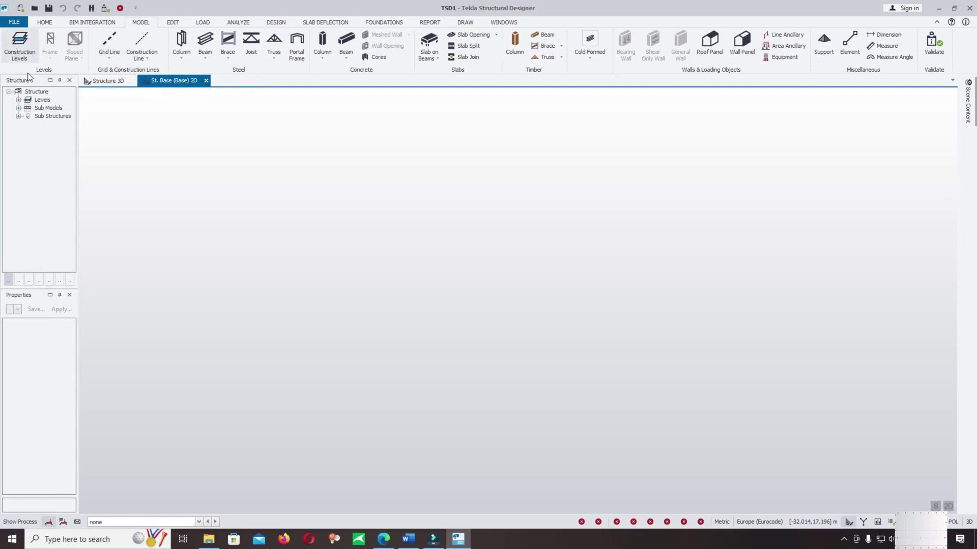
# Insert construction level 1 above Base in the Construction Levels table
pyautogui.rightClick(18, 41)
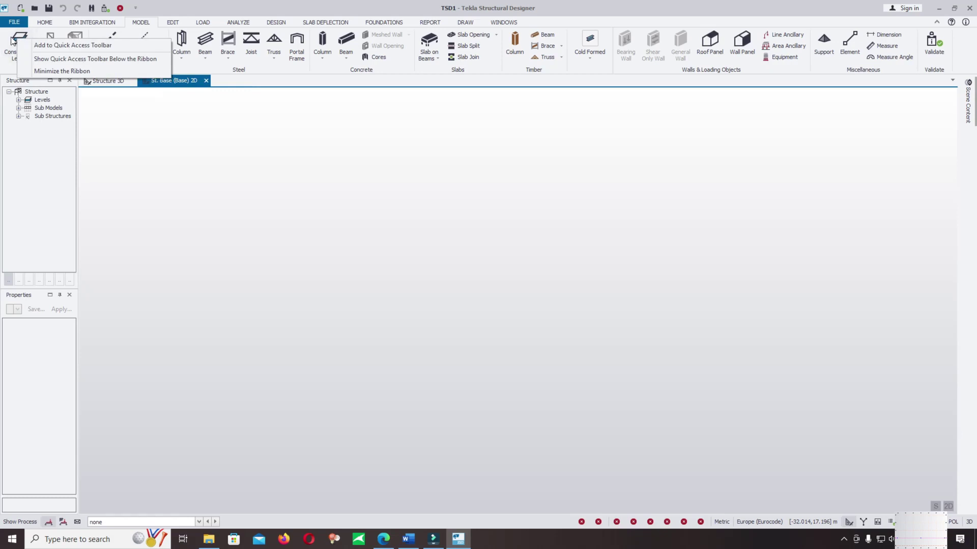
pyautogui.click(12, 41)
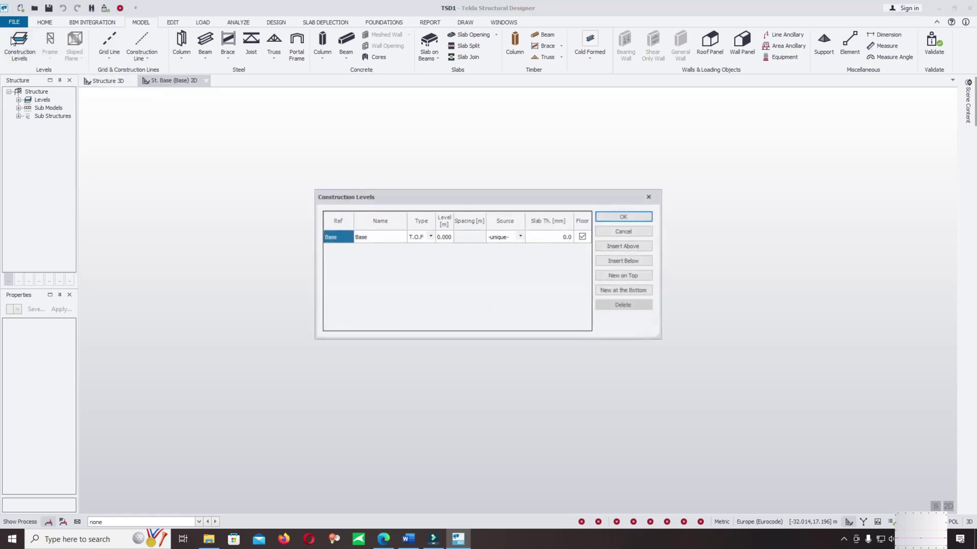
pyautogui.click(617, 245)
pyautogui.click(468, 237)
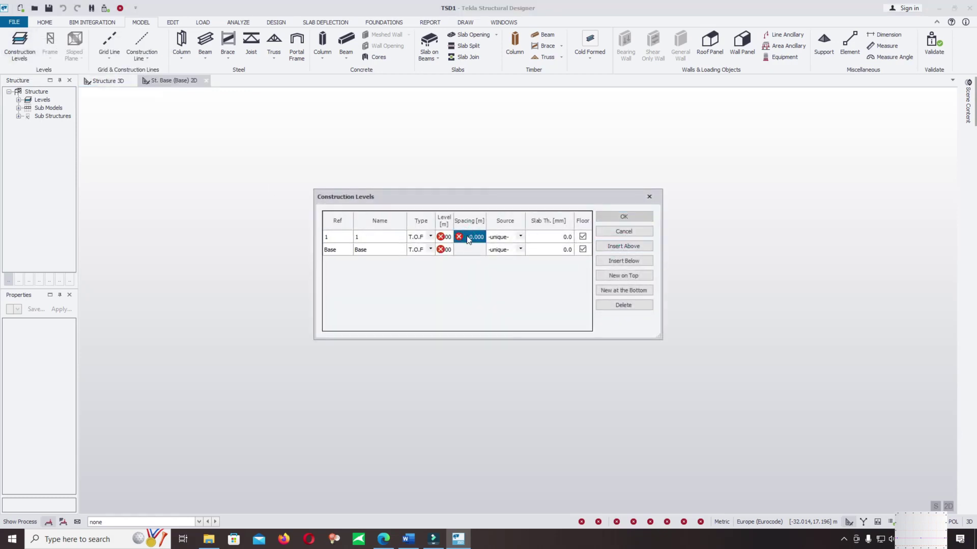
# Show the Word page 11 portal frame: 6.000 m columns, 2.500 m rise, 6.000 m bays
pyautogui.click(408, 540)
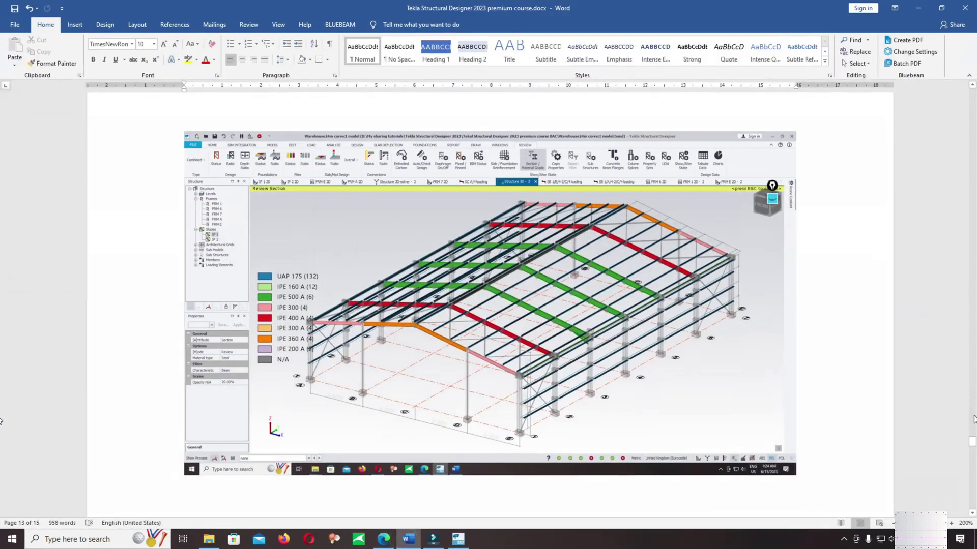
pyautogui.moveTo(971, 448)
pyautogui.mouseDown()
pyautogui.moveTo(2, 429)
pyautogui.moveTo(2, 389)
pyautogui.mouseUp()
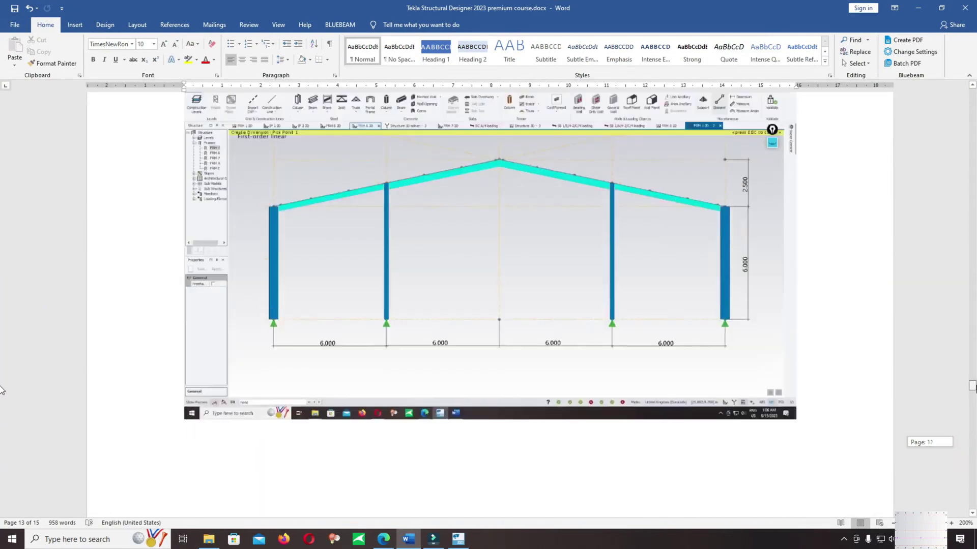
pyautogui.scroll(-3, 763, 289)
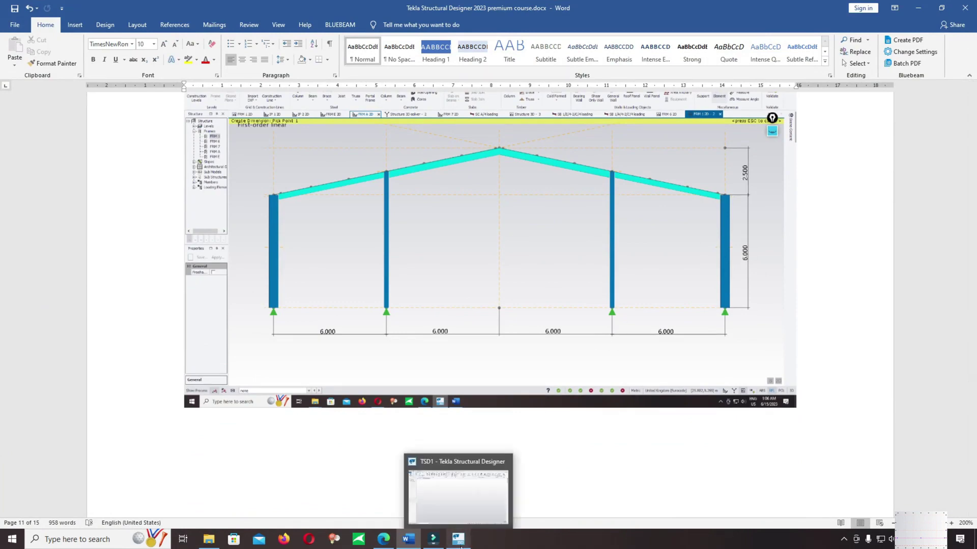
# Give level 1 a 6 m spacing and add level 2 with 2.5 m spacing
pyautogui.click(458, 539)
pyautogui.doubleClick(481, 237)
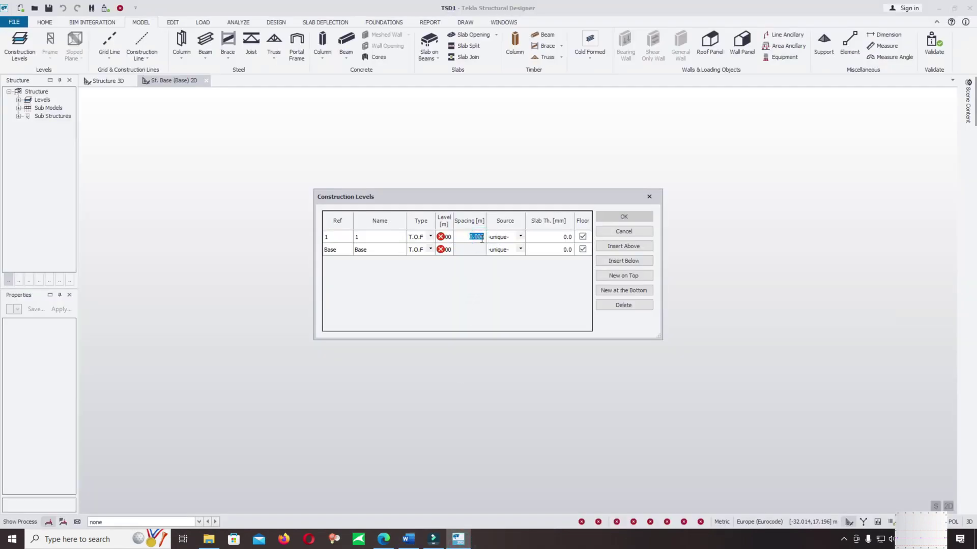
pyautogui.write('6')
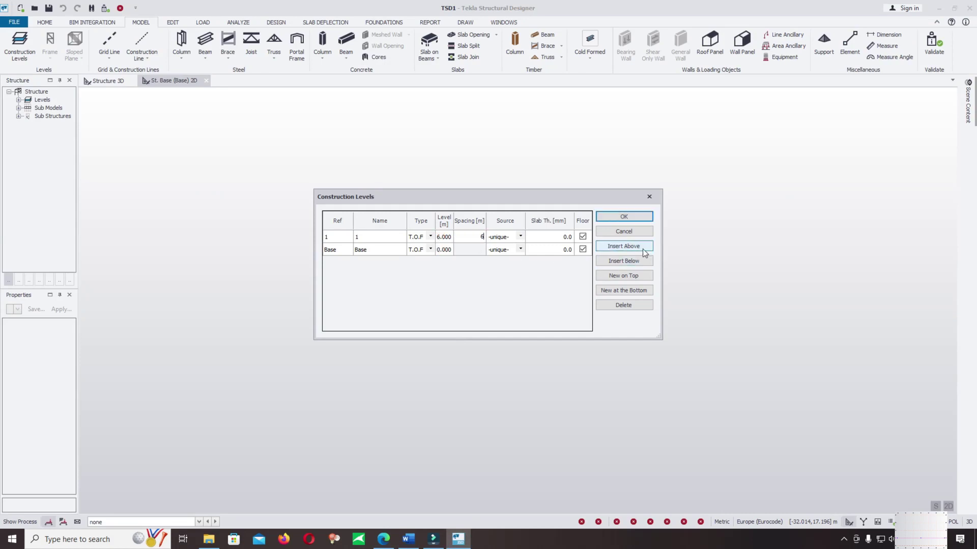
pyautogui.click(626, 246)
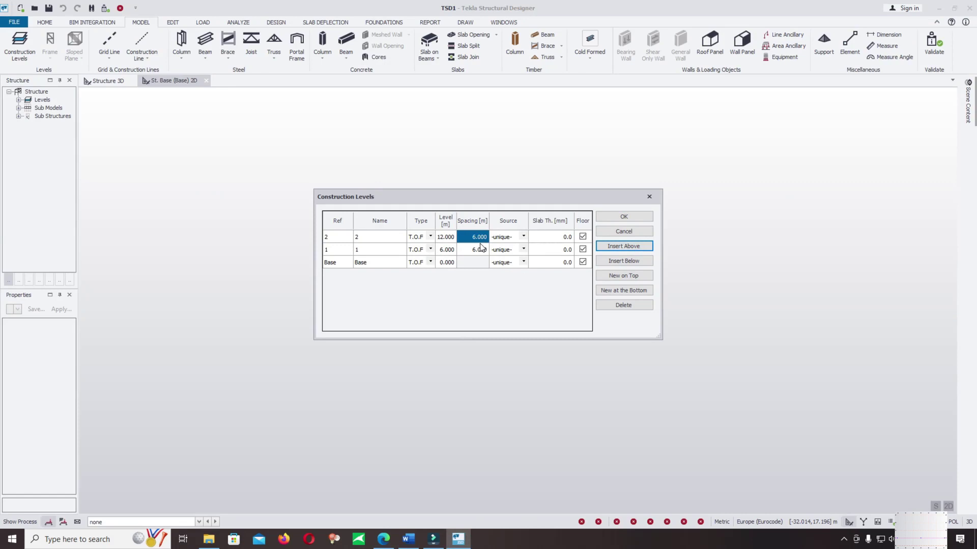
pyautogui.doubleClick(478, 237)
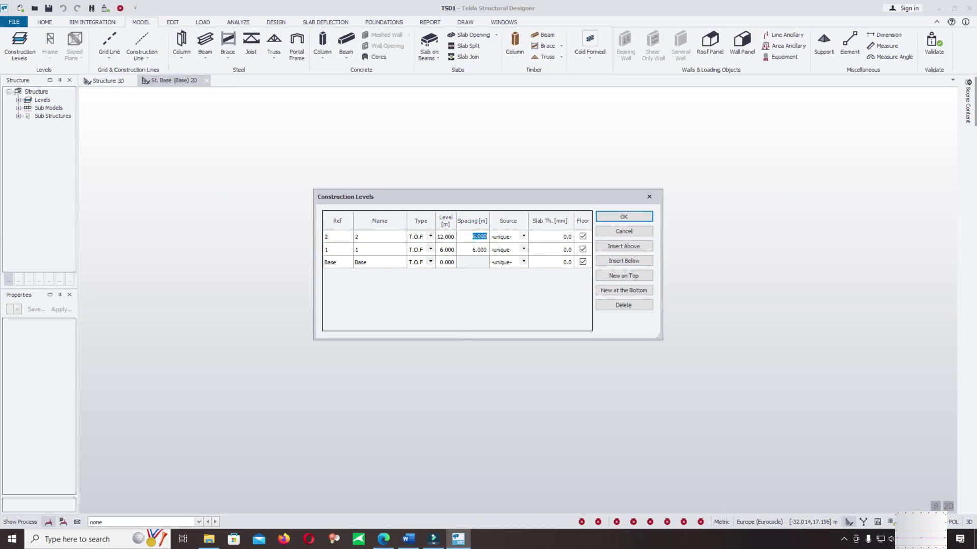
pyautogui.write('2.5')
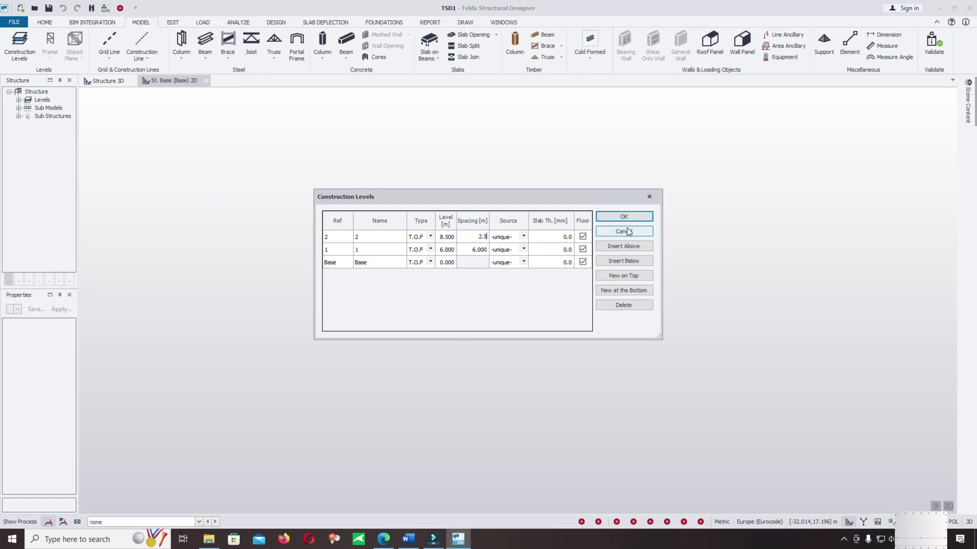
pyautogui.click(625, 218)
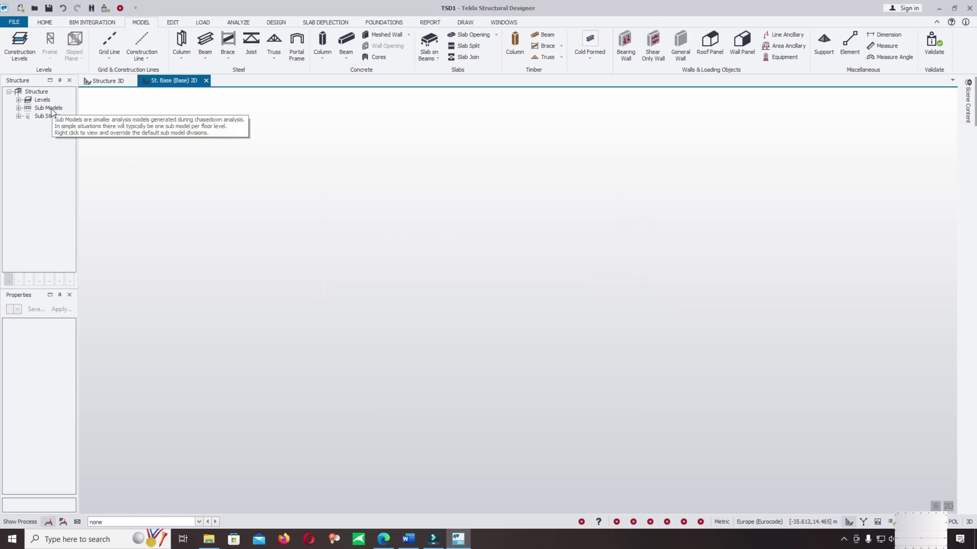
# Open the 2D plan view of level St. 1 from the Structure tree's Levels list
pyautogui.click(19, 100)
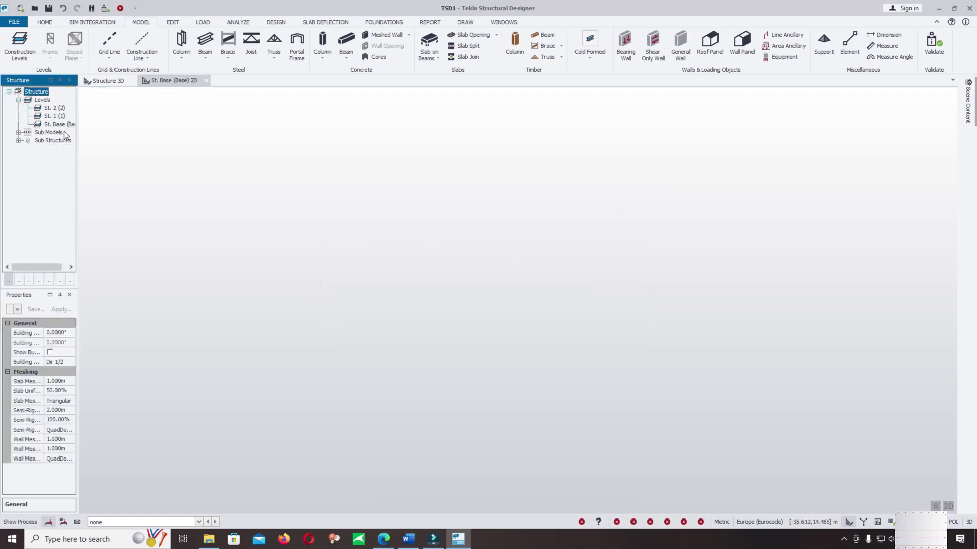
pyautogui.click(54, 116)
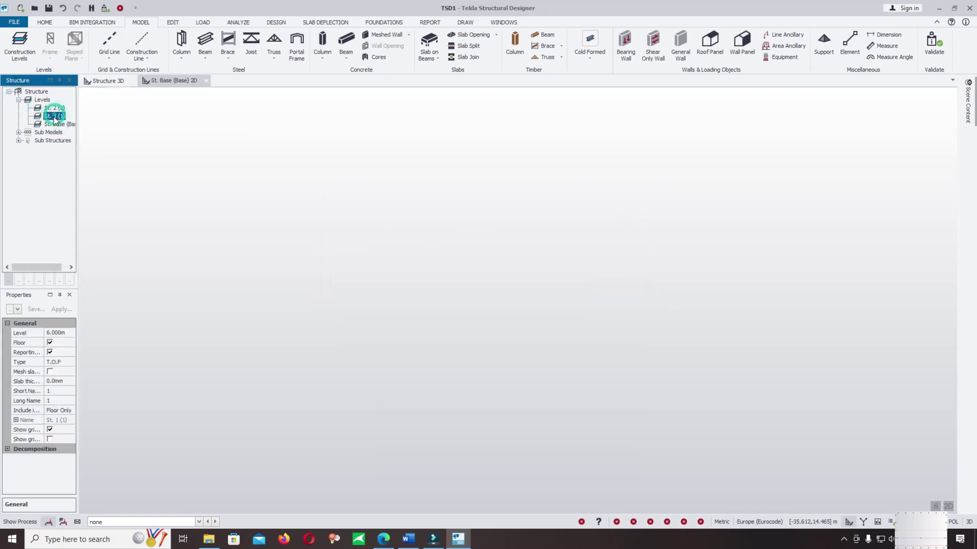
pyautogui.rightClick(50, 119)
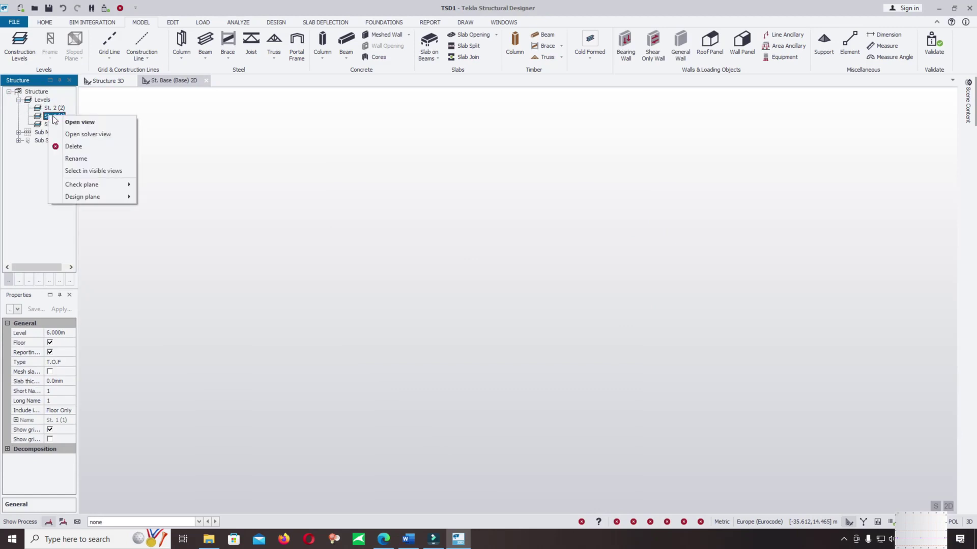
pyautogui.click(80, 122)
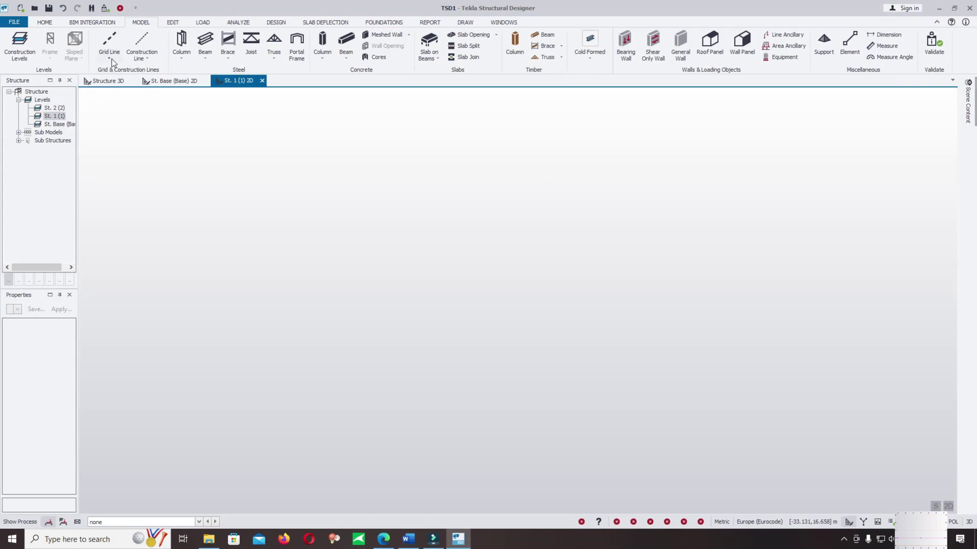
pyautogui.click(109, 57)
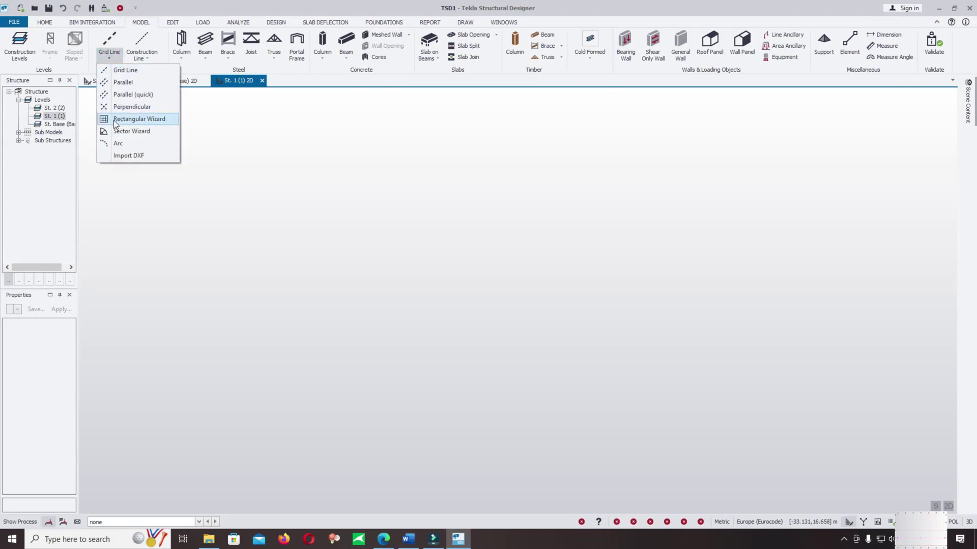
# Start the Rectangular Wizard with default name, all levels, and origin X 0.000, Y 0.000
pyautogui.click(146, 119)
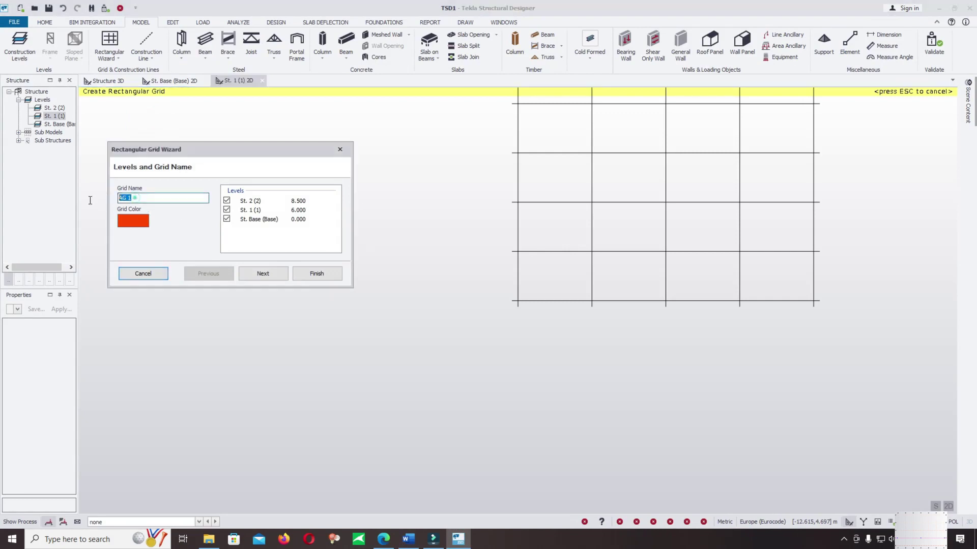
pyautogui.doubleClick(138, 198)
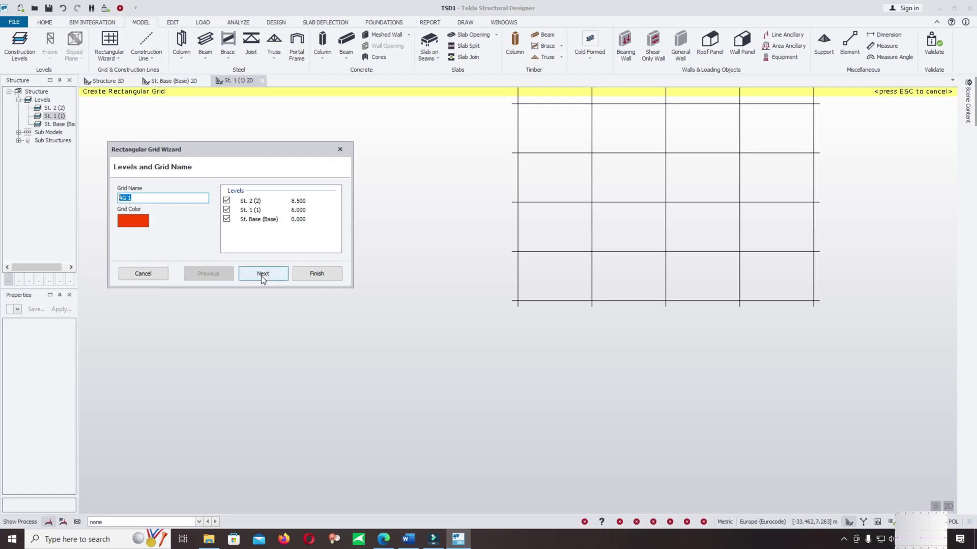
pyautogui.click(262, 275)
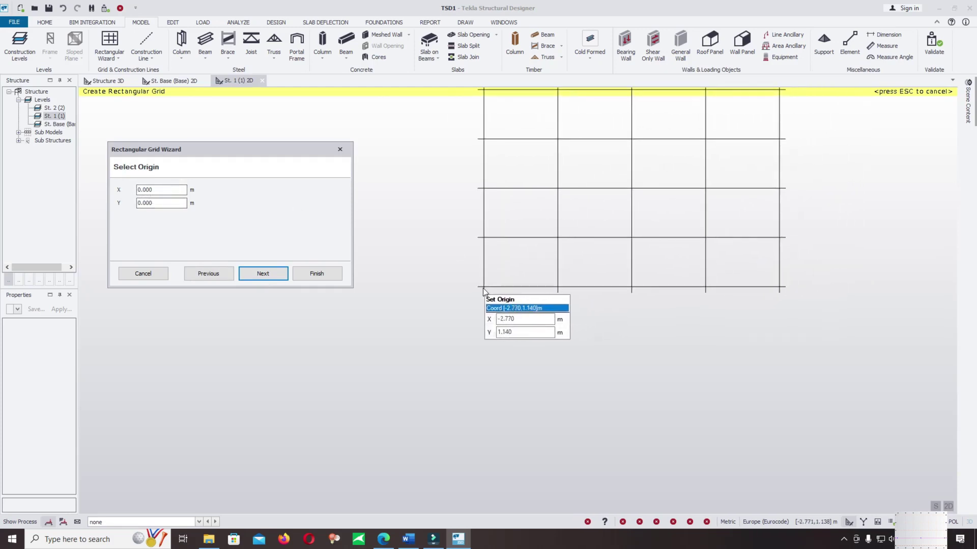
pyautogui.click(174, 203)
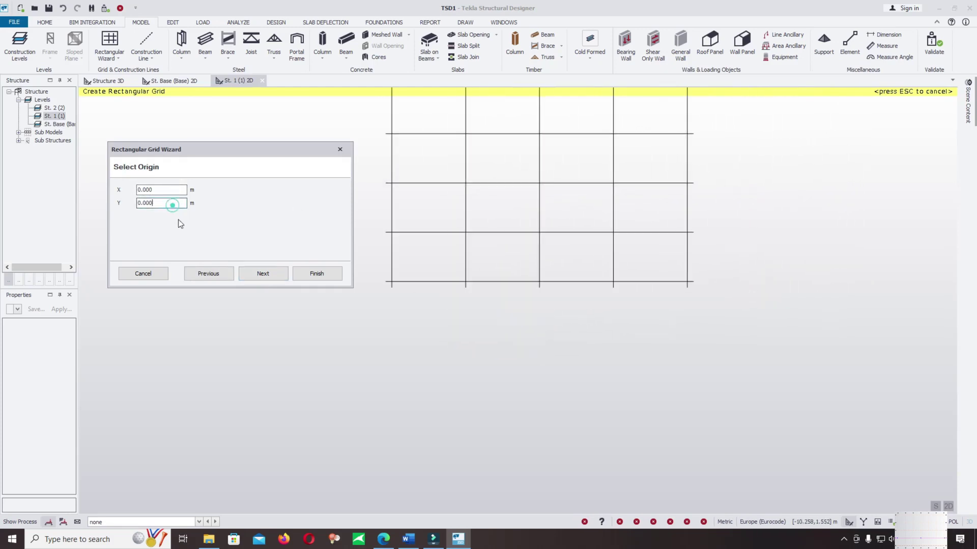
# Keep All Lines with the DashDot line style and advance to the X-direction bays
pyautogui.click(257, 275)
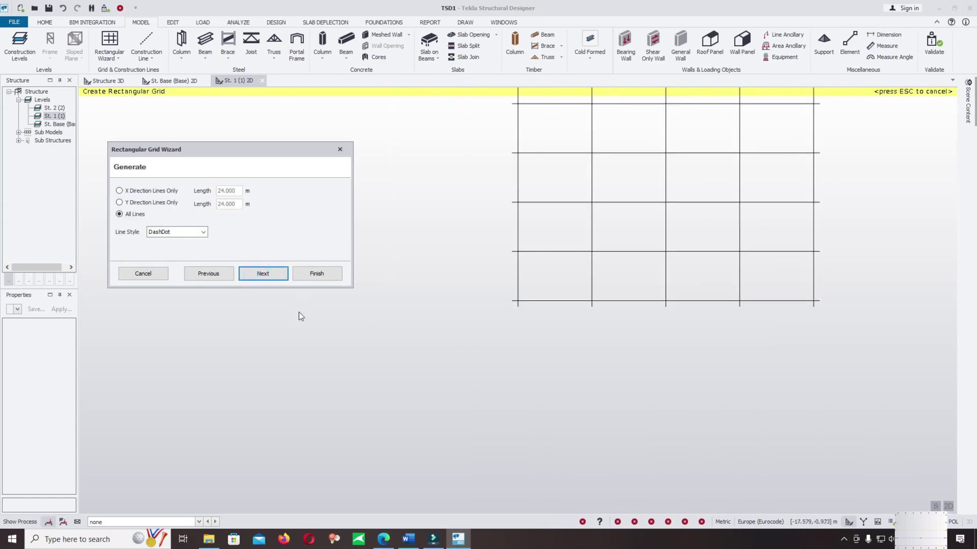
pyautogui.click(204, 232)
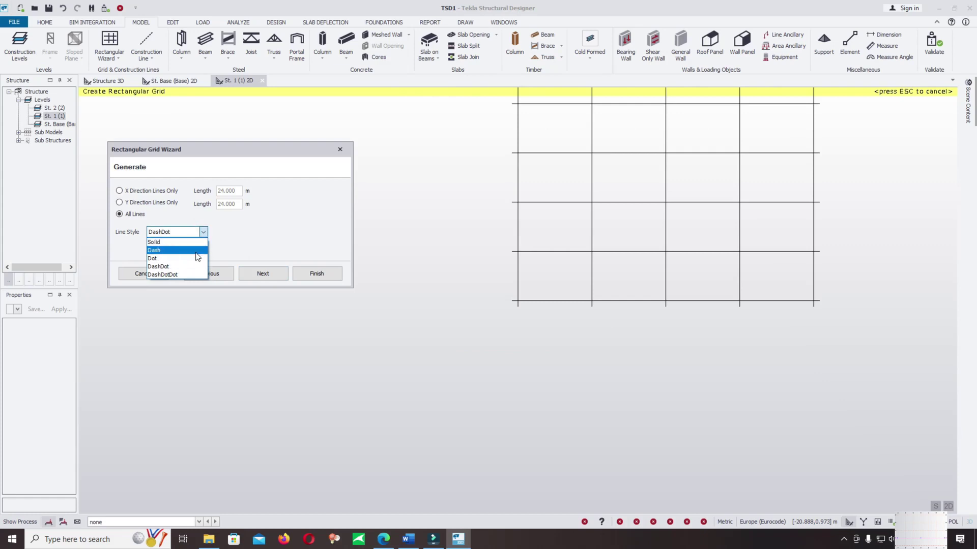
pyautogui.click(267, 216)
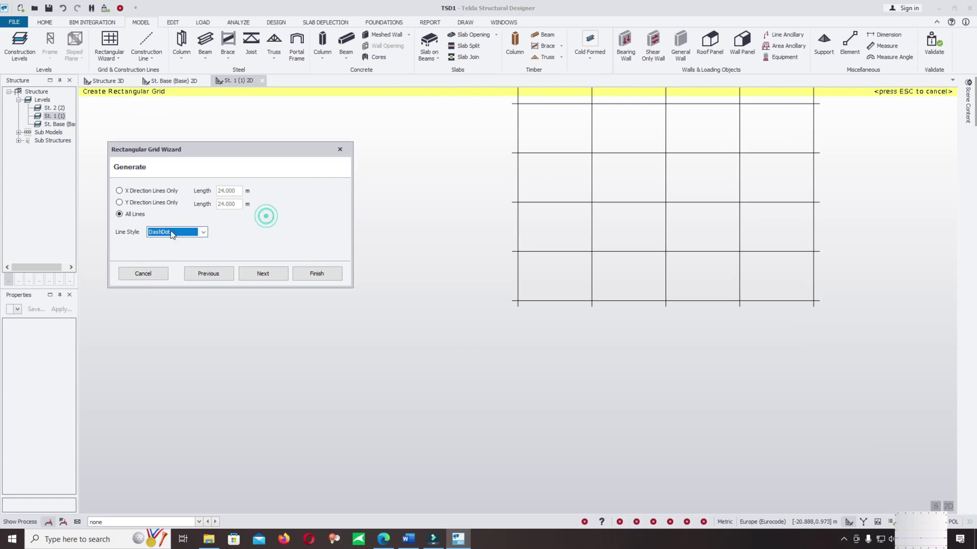
pyautogui.click(260, 276)
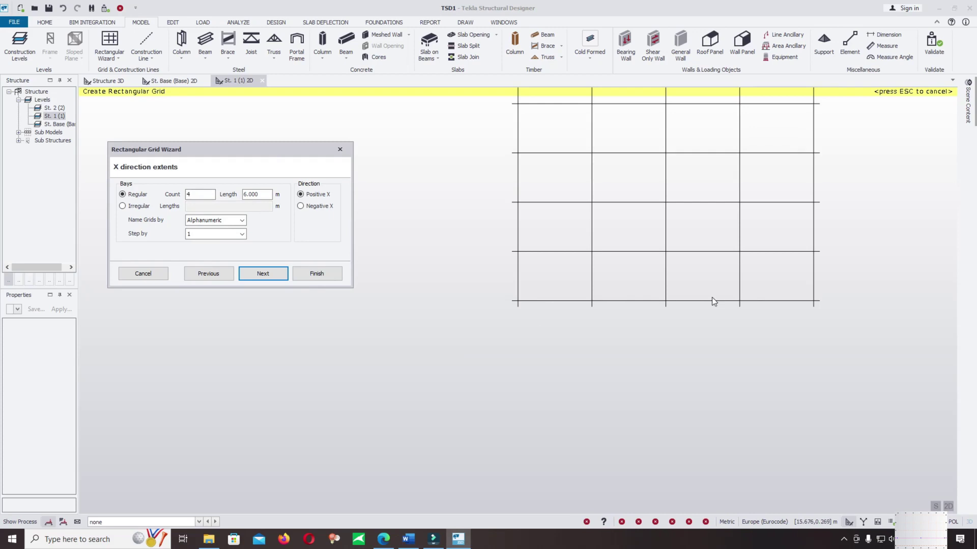
pyautogui.click(92, 538)
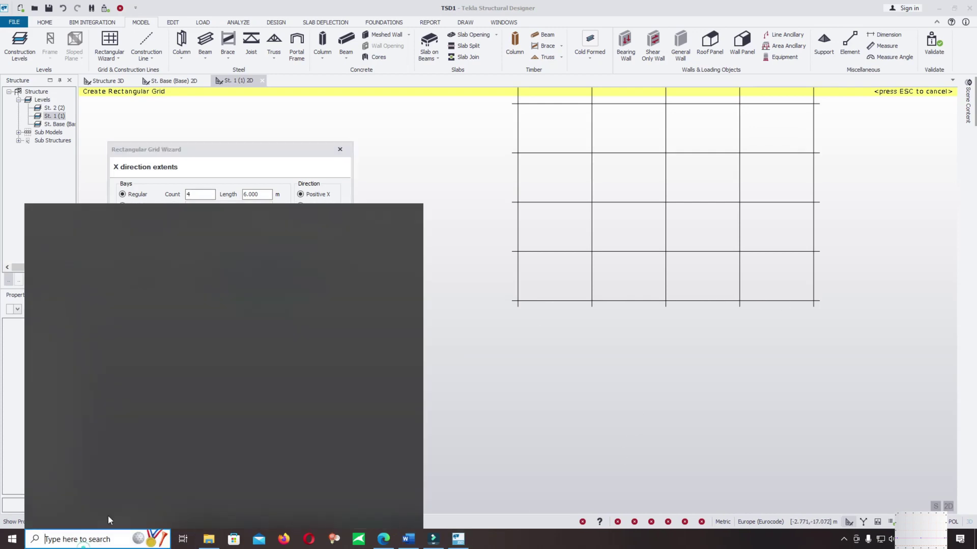
pyautogui.click(114, 440)
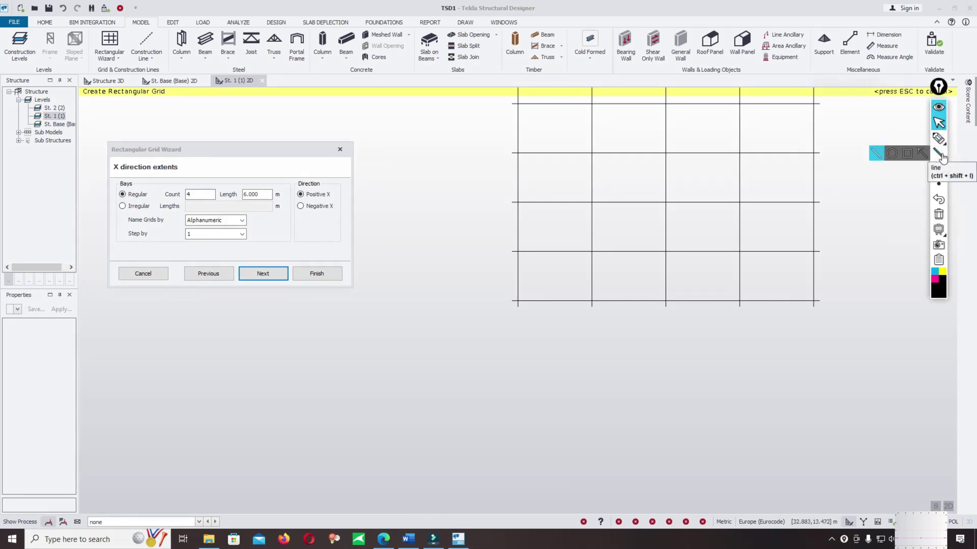
pyautogui.click(917, 95)
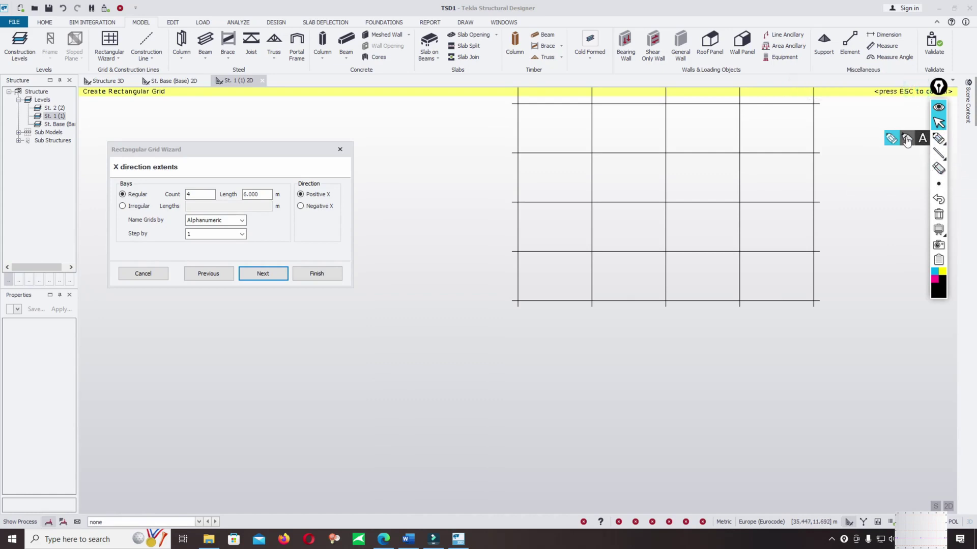
pyautogui.click(892, 139)
pyautogui.moveTo(550, 304); pyautogui.dragTo(550, 325)
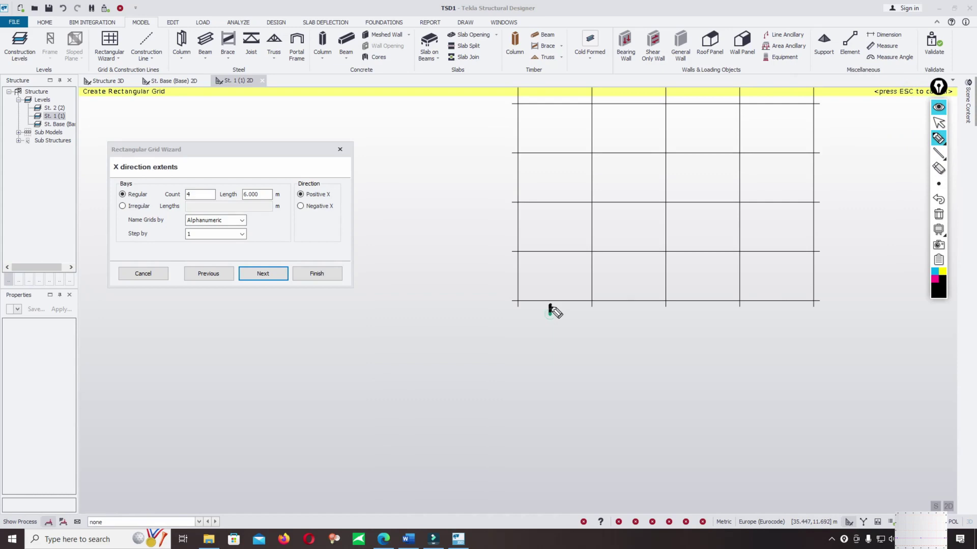
pyautogui.moveTo(615, 313); pyautogui.dragTo(633, 328)
pyautogui.moveTo(683, 310); pyautogui.dragTo(694, 327)
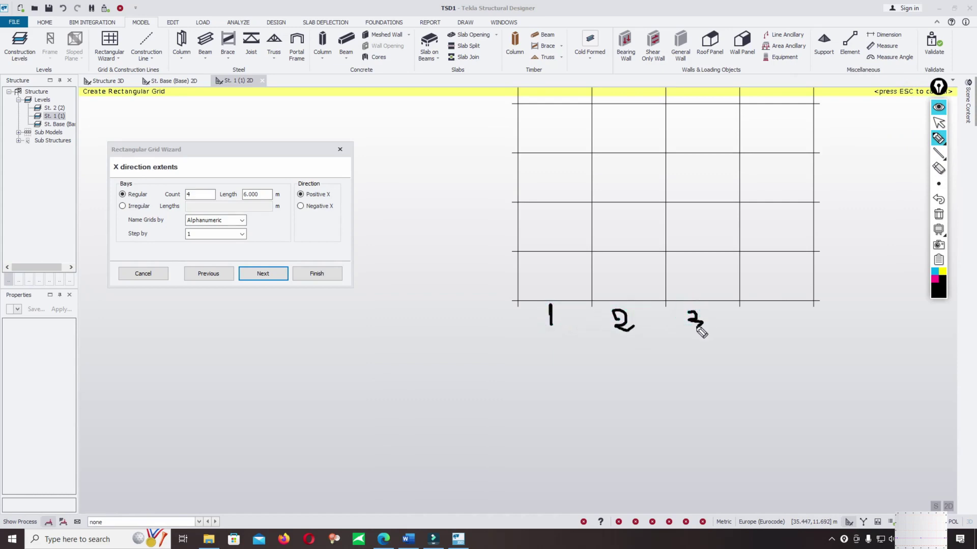
pyautogui.moveTo(779, 315); pyautogui.dragTo(787, 323)
pyautogui.moveTo(777, 308); pyautogui.dragTo(781, 344)
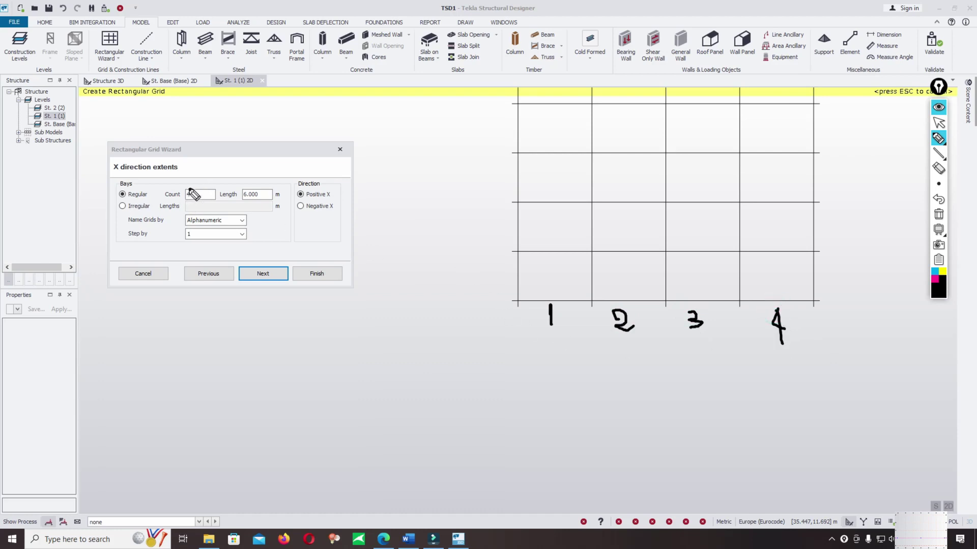
pyautogui.moveTo(194, 190); pyautogui.dragTo(194, 203)
pyautogui.moveTo(551, 347)
pyautogui.mouseDown()
pyautogui.moveTo(547, 366)
pyautogui.moveTo(578, 386)
pyautogui.mouseUp()
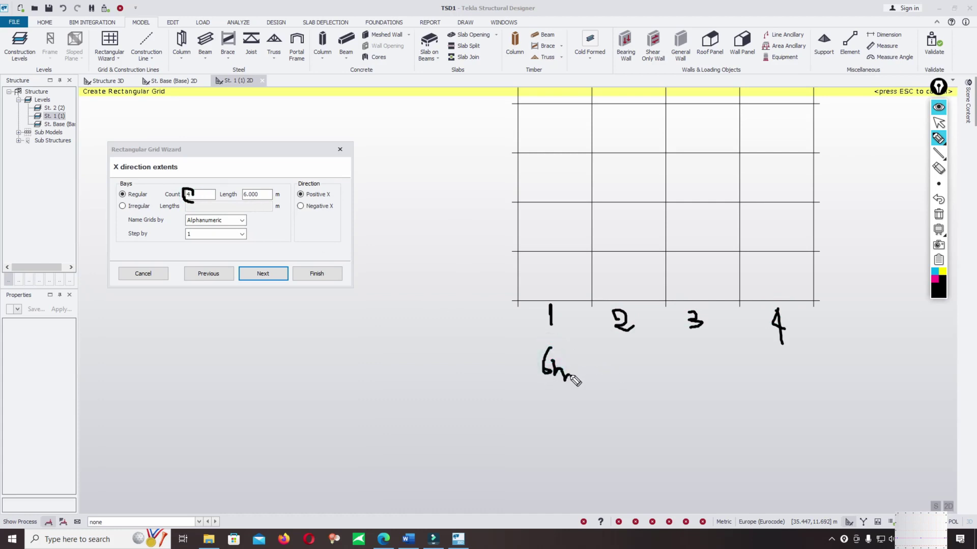
pyautogui.click(643, 362)
pyautogui.moveTo(701, 362); pyautogui.dragTo(699, 374)
pyautogui.moveTo(767, 363); pyautogui.dragTo(768, 368)
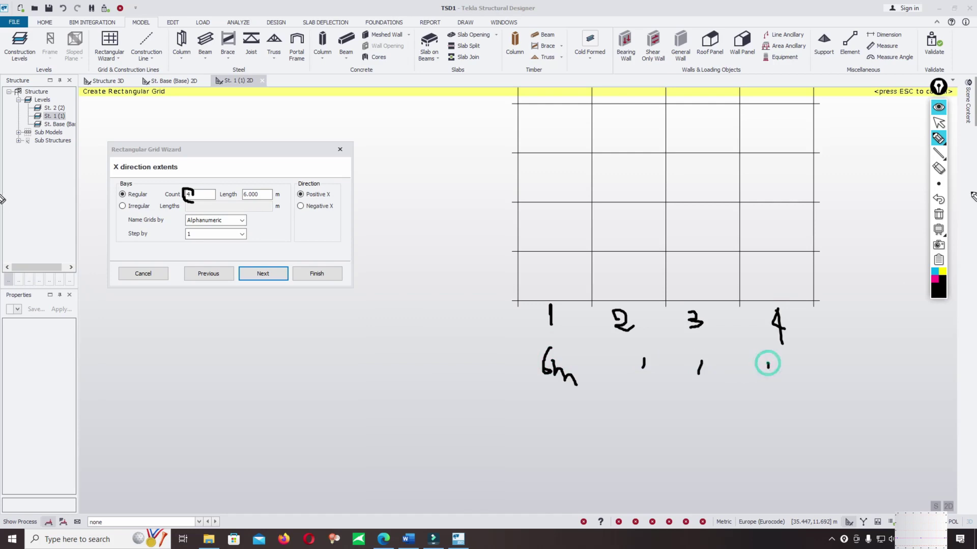
pyautogui.click(939, 215)
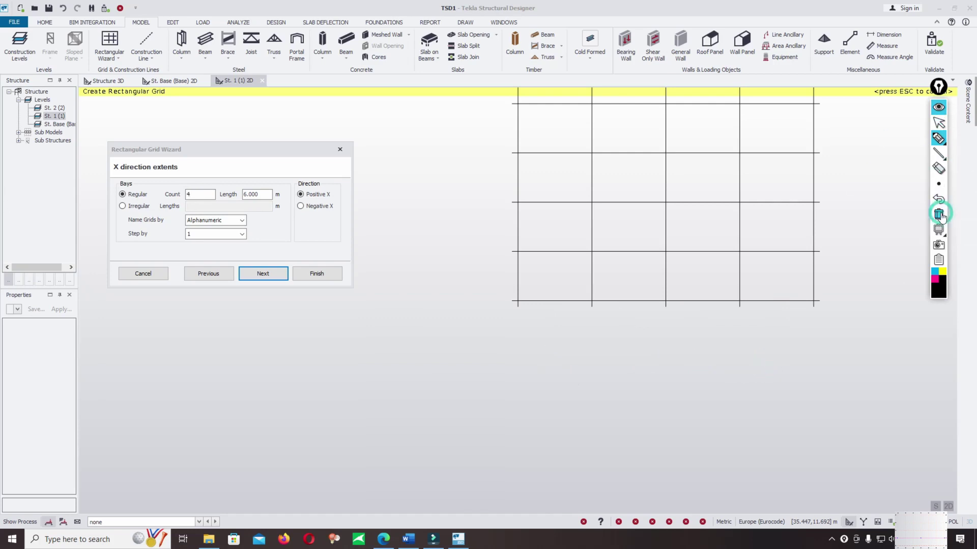
# Set the X-direction bays to irregular lengths of 4x6
pyautogui.click(938, 107)
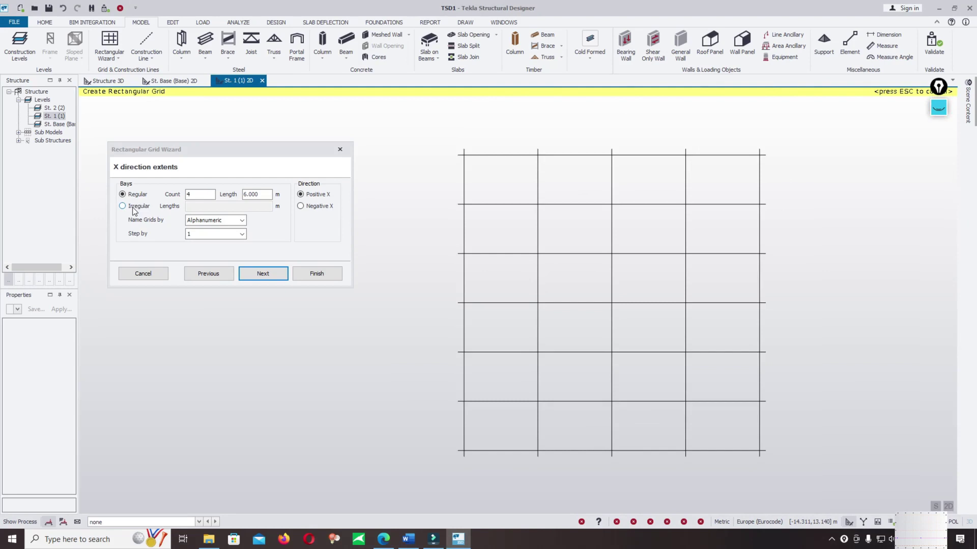
pyautogui.click(124, 206)
pyautogui.click(189, 207)
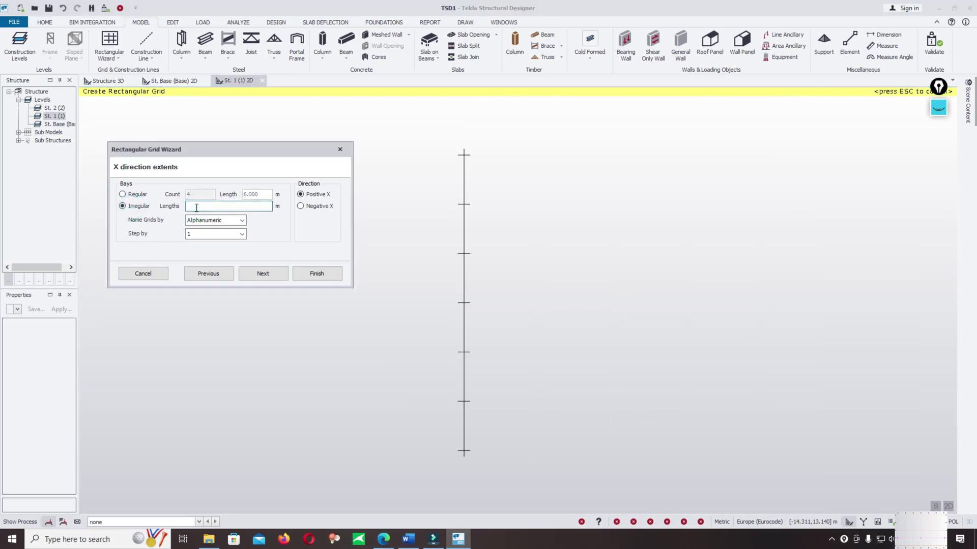
pyautogui.write('4')
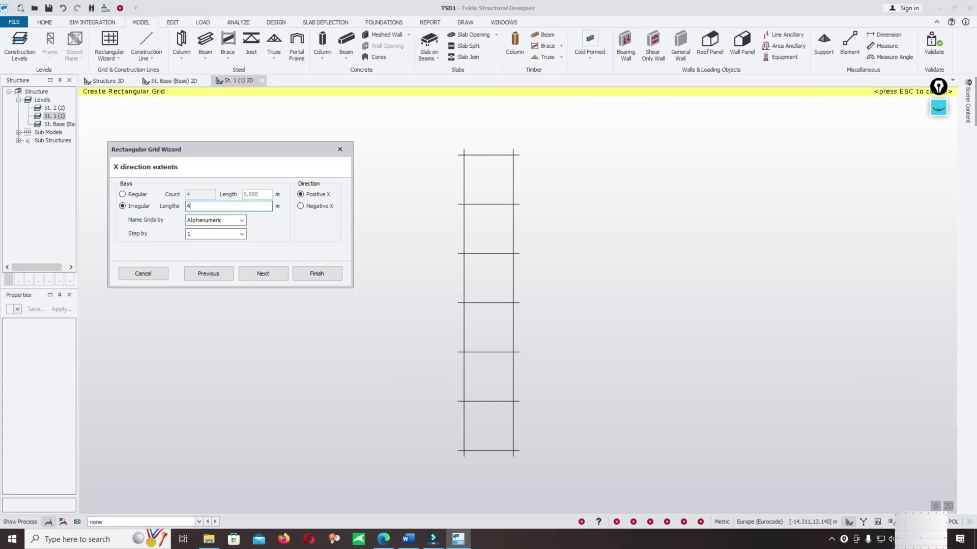
pyautogui.write('x6')
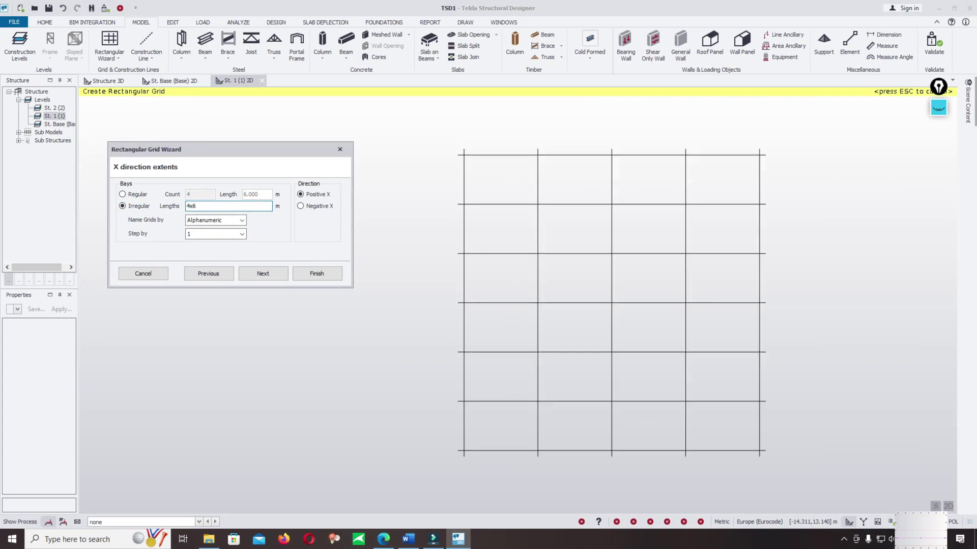
pyautogui.click(658, 411)
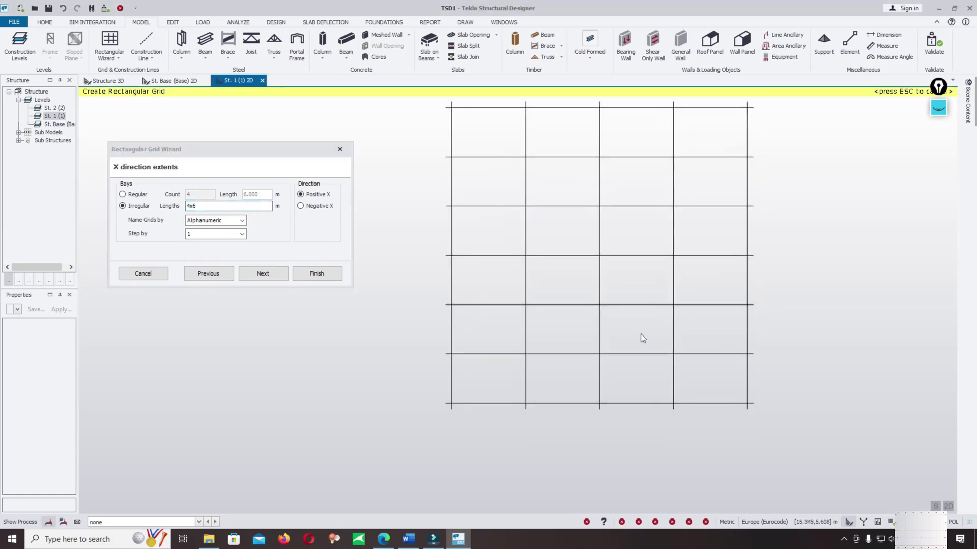
pyautogui.click(206, 206)
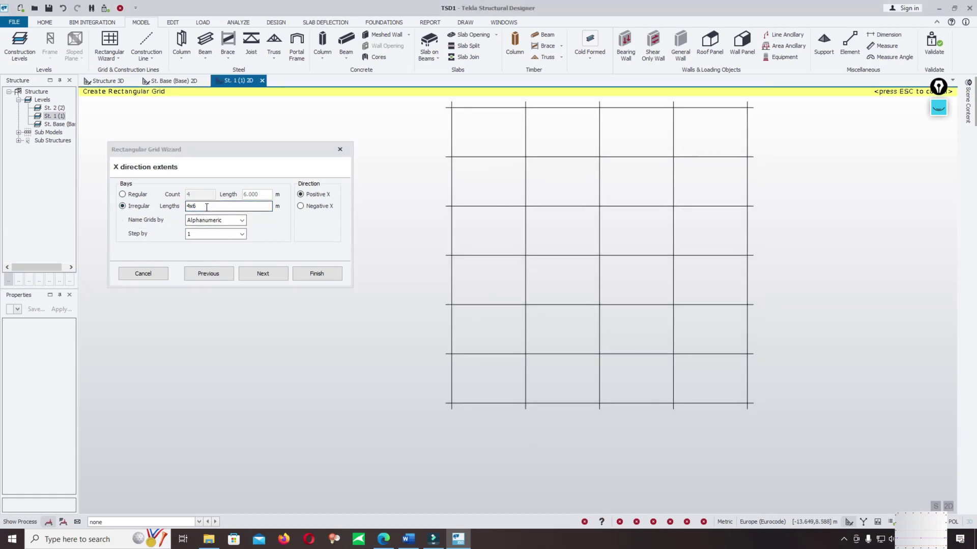
pyautogui.click(206, 206)
pyautogui.write(',')
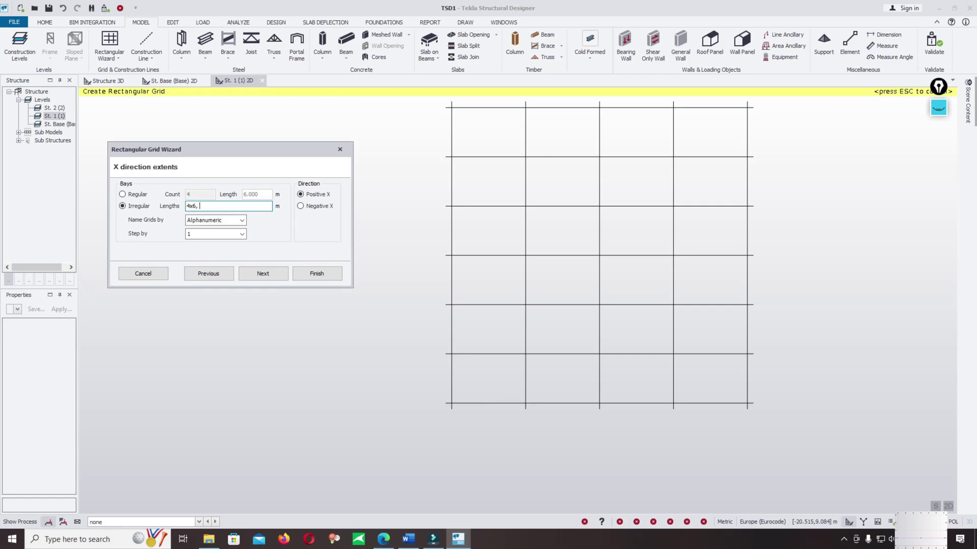
pyautogui.write('1x')
pyautogui.write('2, 2')
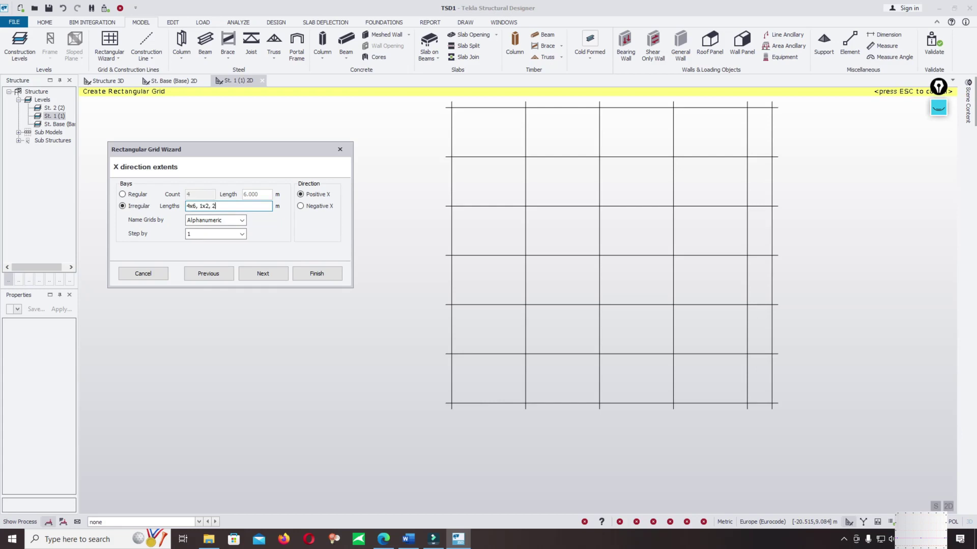
pyautogui.write('x6')
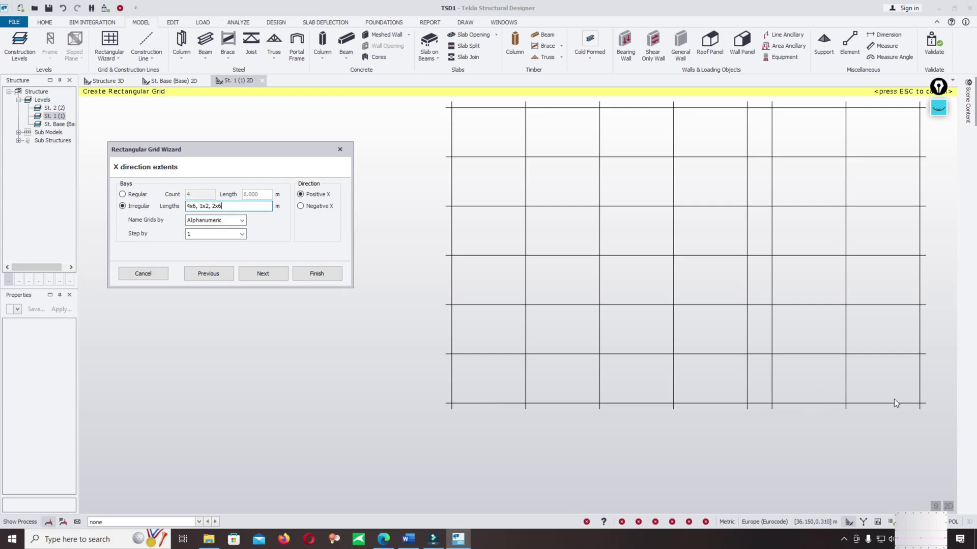
pyautogui.click(142, 209)
pyautogui.click(258, 206)
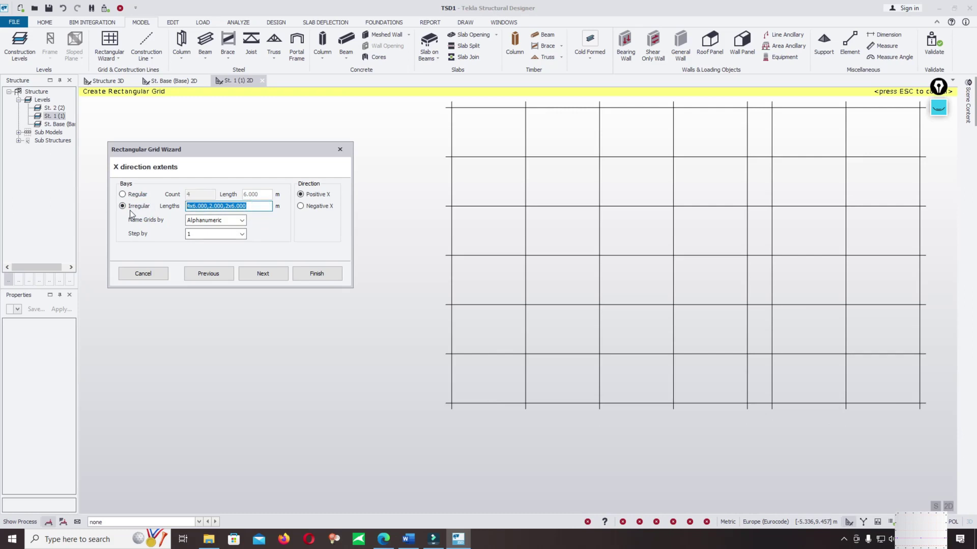
pyautogui.write('4x6')
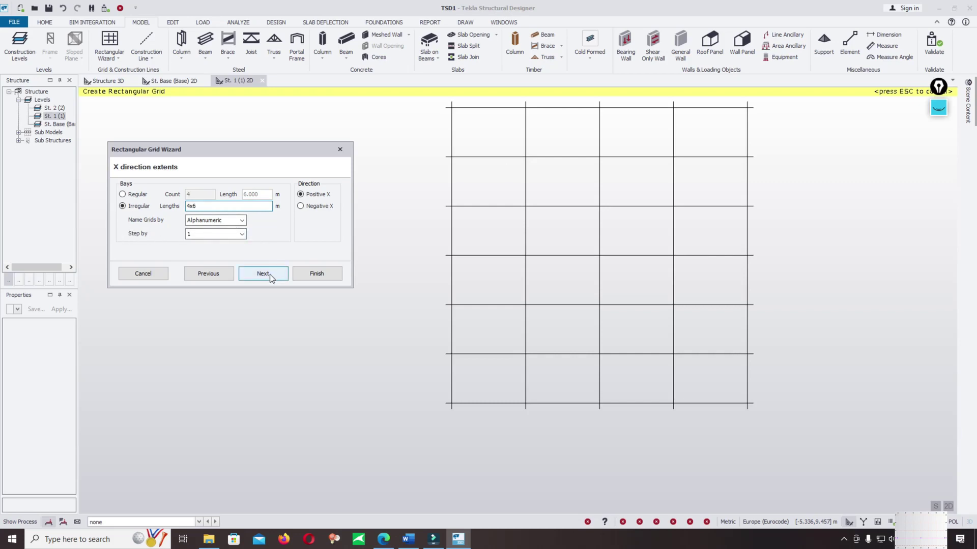
# Enter Y irregular lengths 6x6, keep rotation 0, and create gridlines A–E and 1–7
pyautogui.click(260, 273)
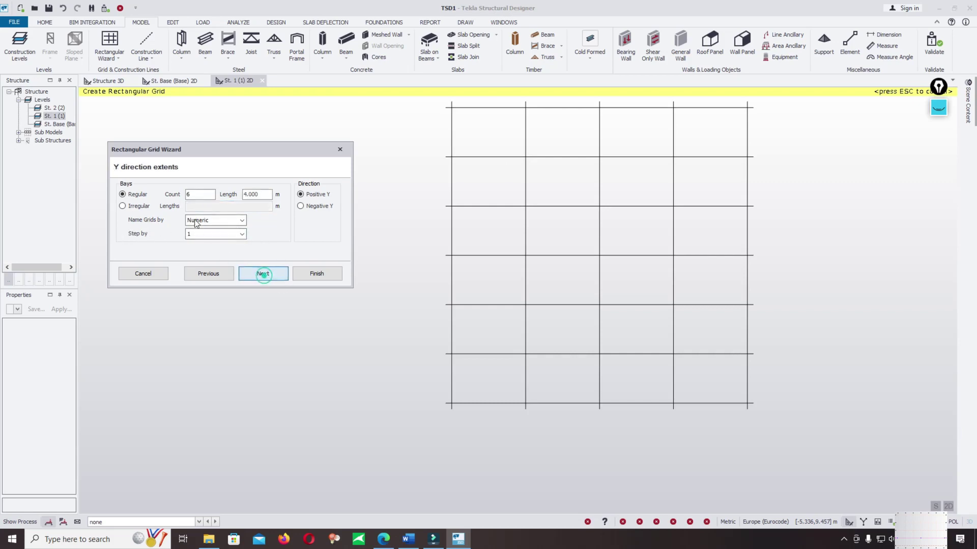
pyautogui.click(134, 207)
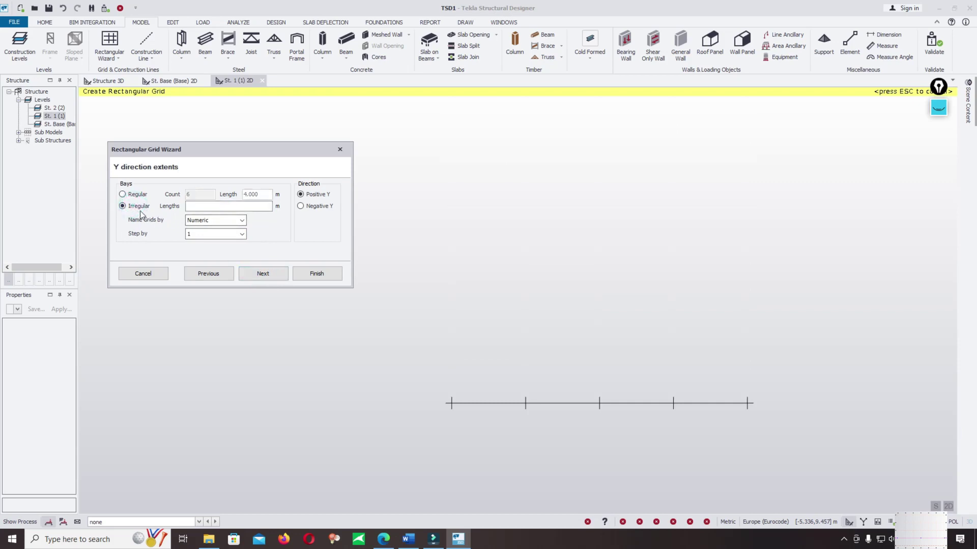
pyautogui.click(198, 207)
pyautogui.write('4x6')
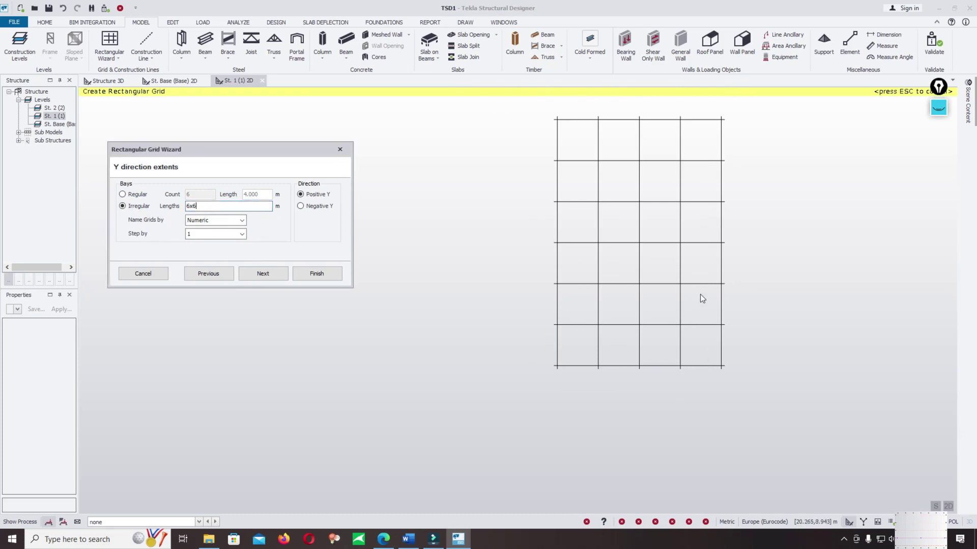
pyautogui.click(261, 275)
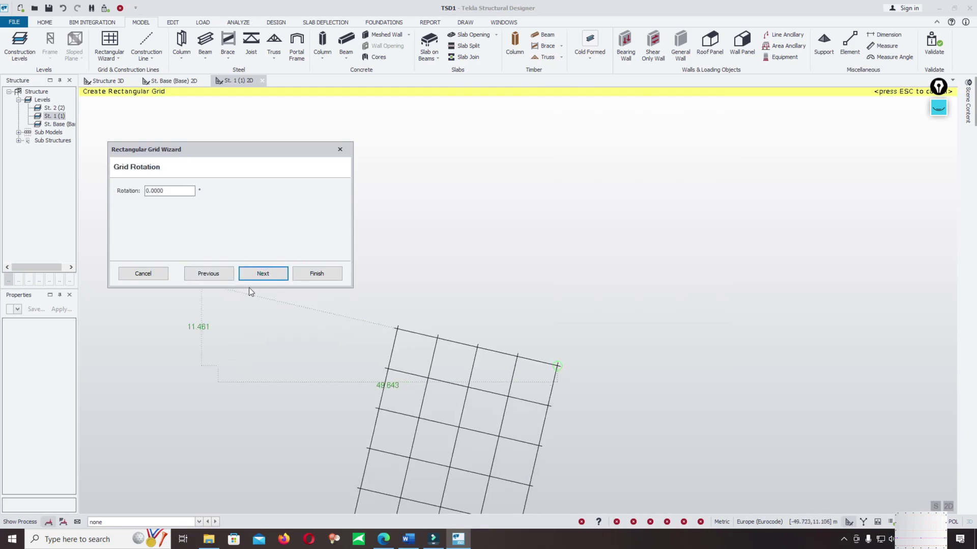
pyautogui.click(326, 273)
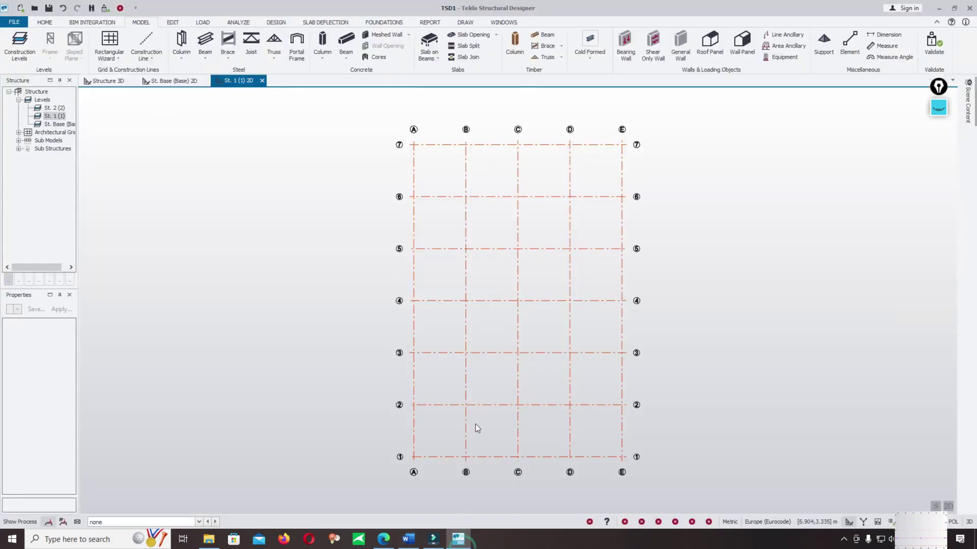
pyautogui.scroll(-2, 540, 280)
pyautogui.scroll(2, 556, 354)
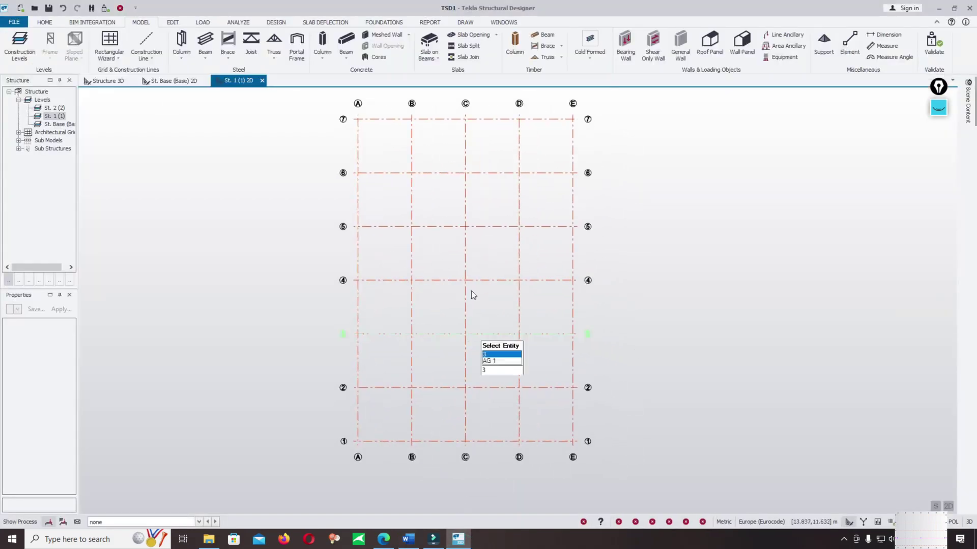
pyautogui.scroll(-1, 641, 305)
pyautogui.scroll(1, 634, 304)
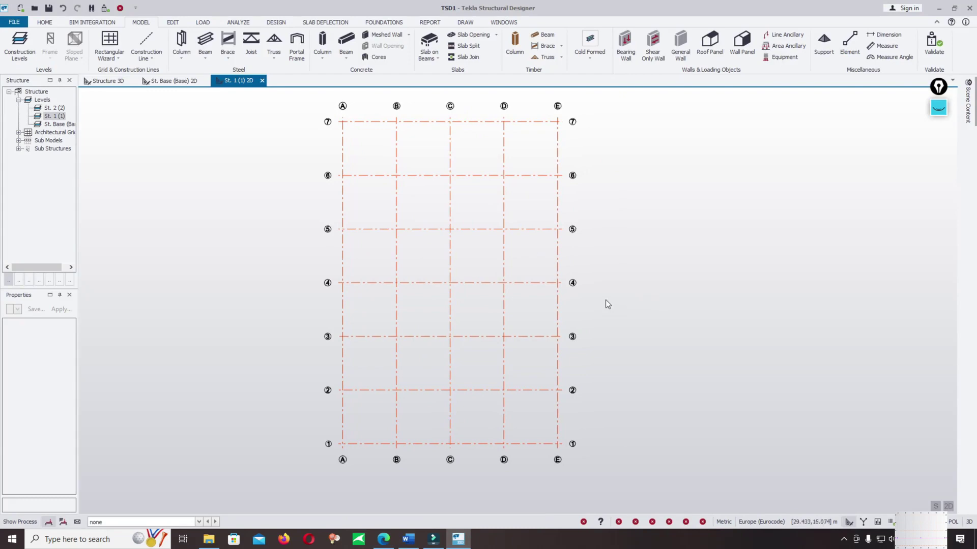
# Check Word's dimensioned grid screenshot with 6 m bays, then return to Tekla
pyautogui.click(410, 541)
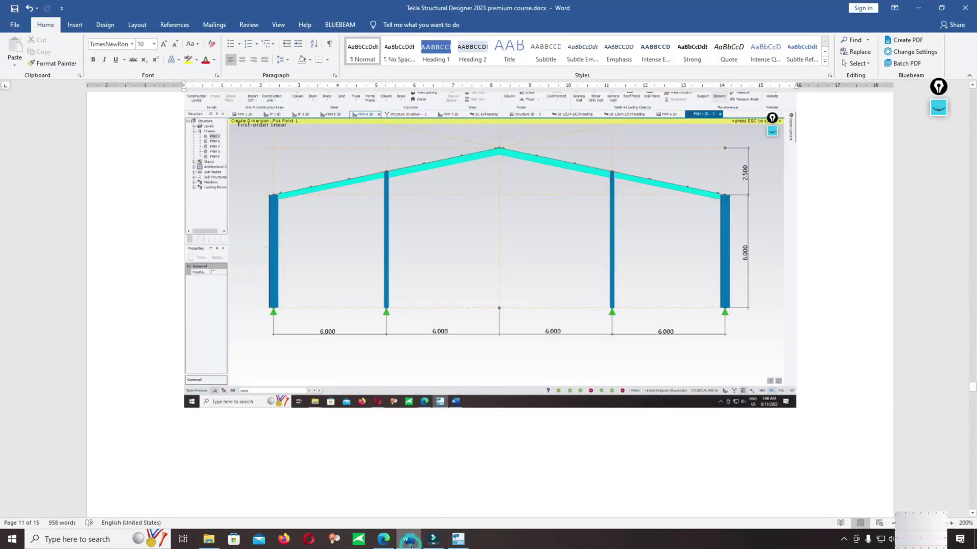
pyautogui.scroll(-5, 473, 252)
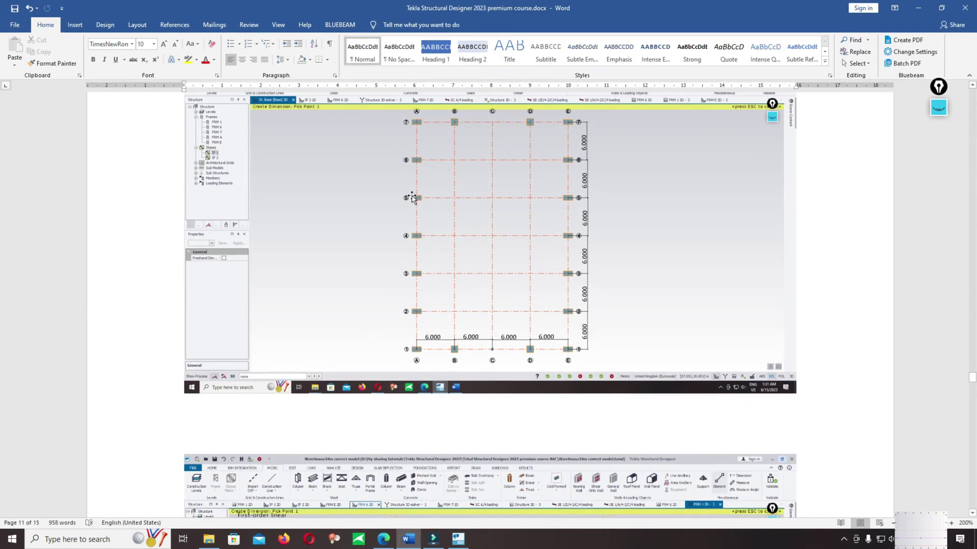
pyautogui.click(458, 539)
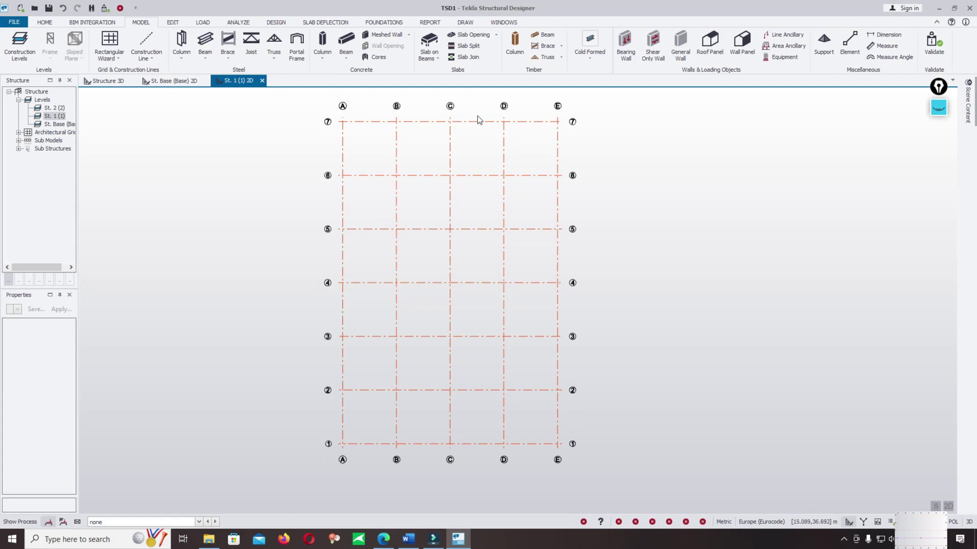
# Rename gridline E to A through its User name property
pyautogui.click(643, 244)
pyautogui.click(557, 117)
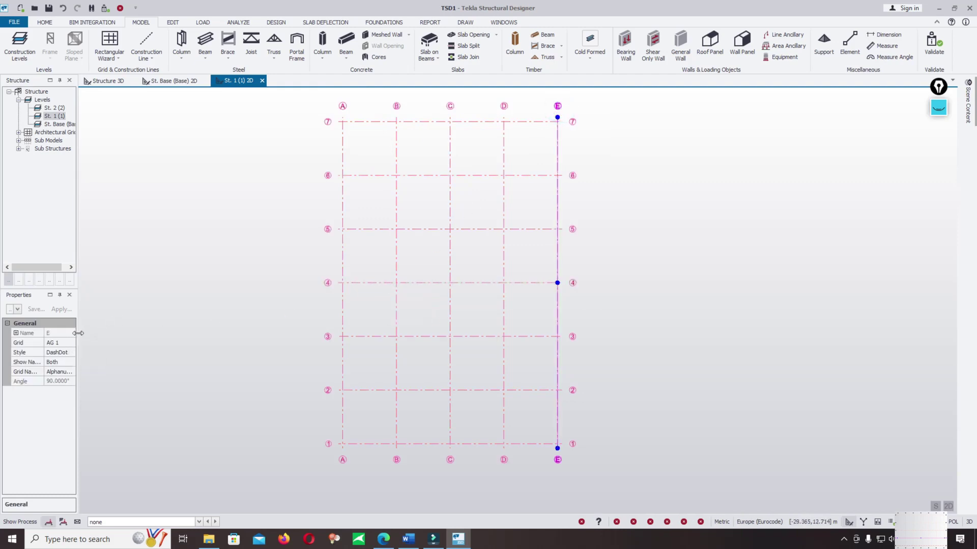
pyautogui.moveTo(77, 330); pyautogui.dragTo(123, 329)
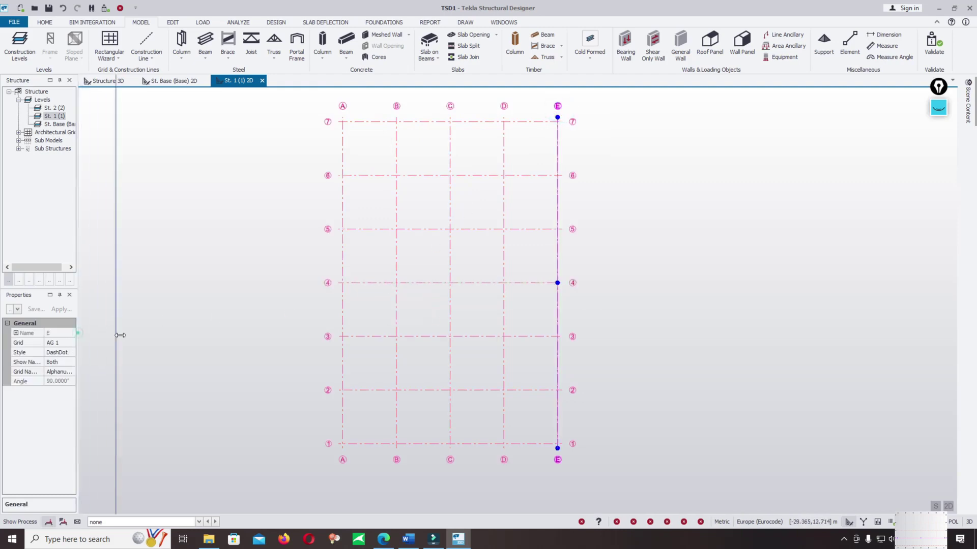
pyautogui.click(15, 333)
pyautogui.click(80, 342)
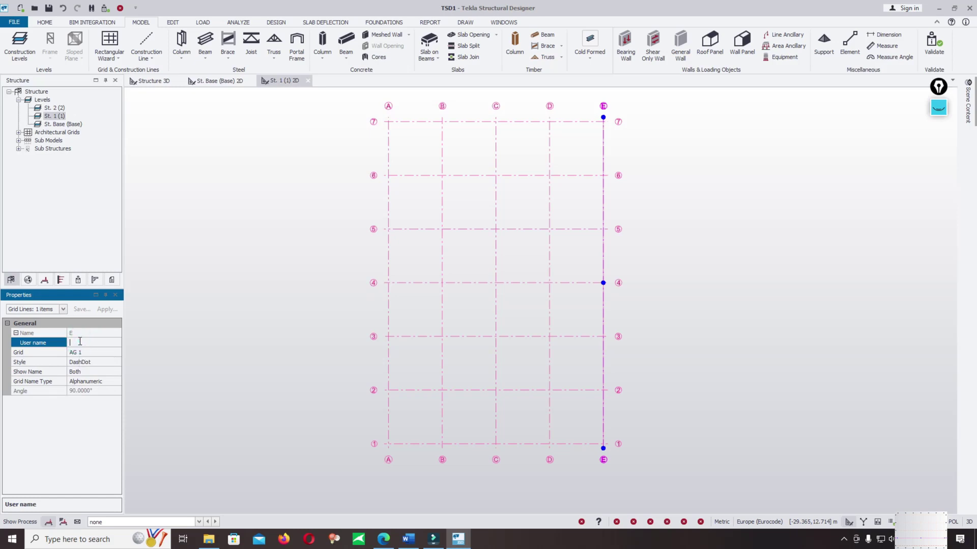
pyautogui.write('A')
pyautogui.press('Return')
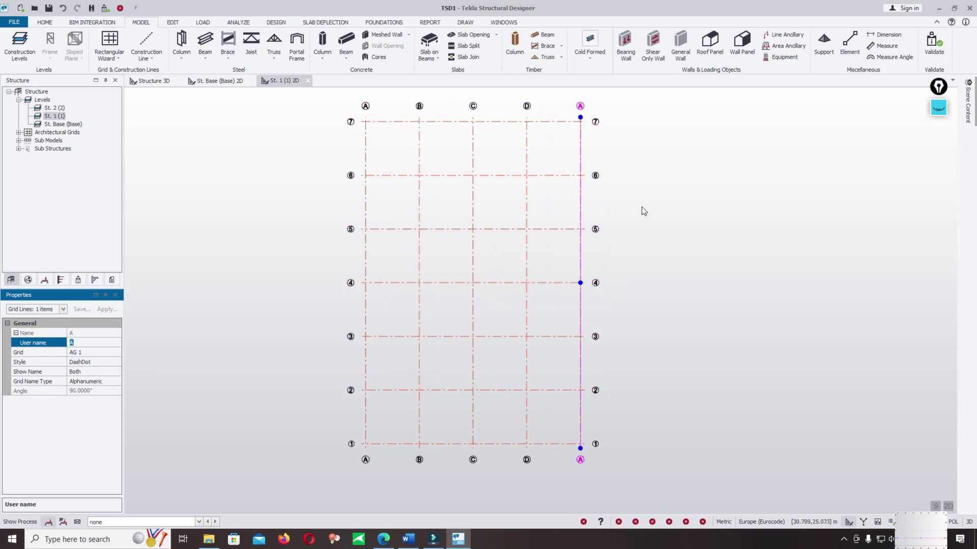
# Rename gridline D to b
pyautogui.click(526, 105)
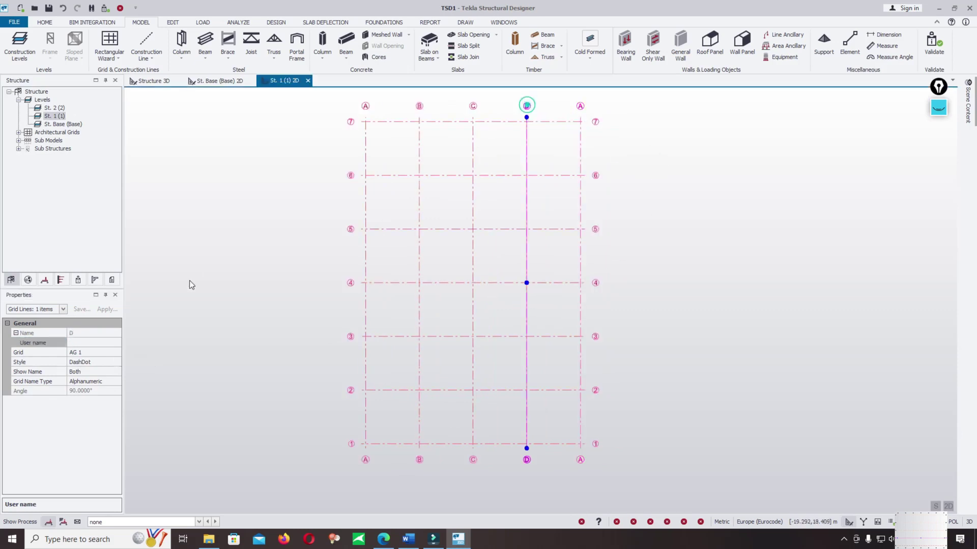
pyautogui.click(88, 343)
pyautogui.write('b')
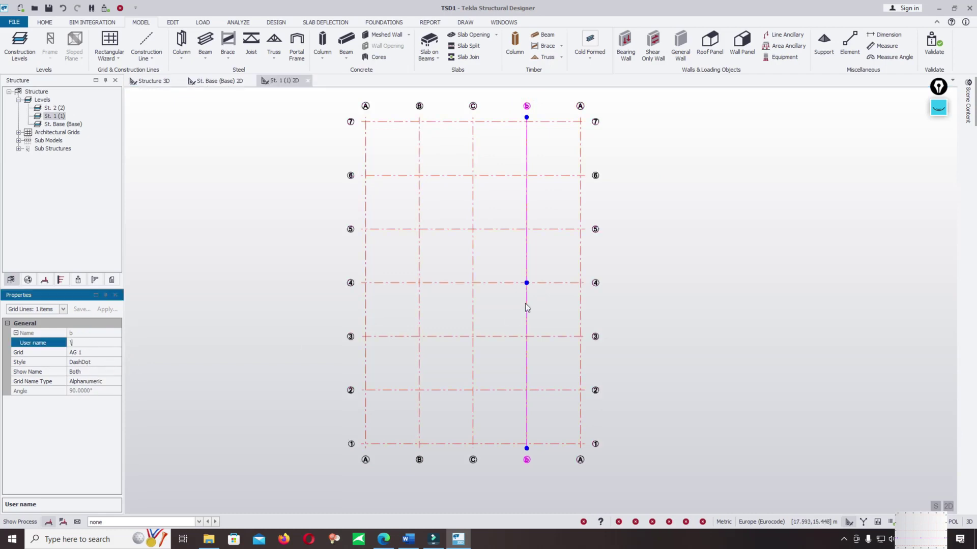
pyautogui.click(685, 230)
pyautogui.click(526, 106)
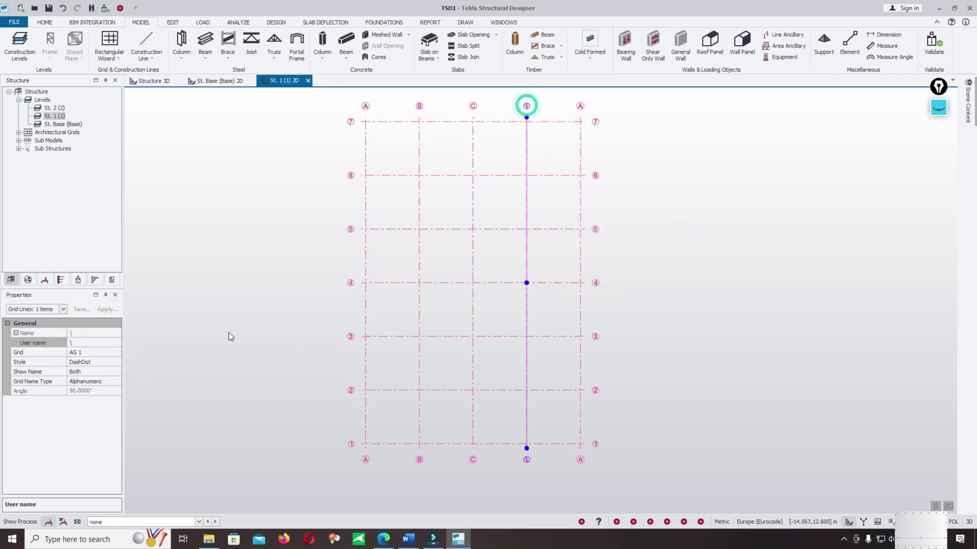
pyautogui.click(92, 343)
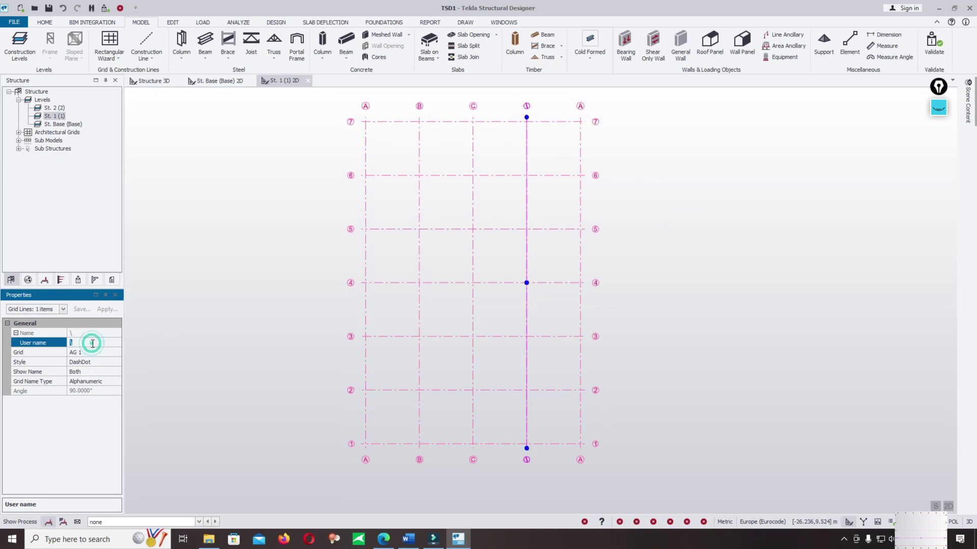
pyautogui.write('b')
pyautogui.press('Return')
pyautogui.click(732, 201)
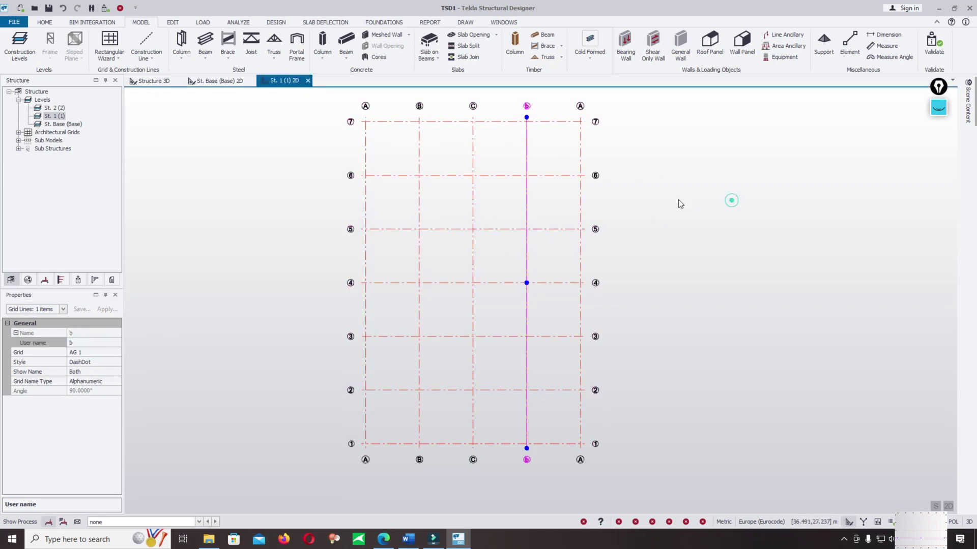
# Rename gridline B to D
pyautogui.click(472, 106)
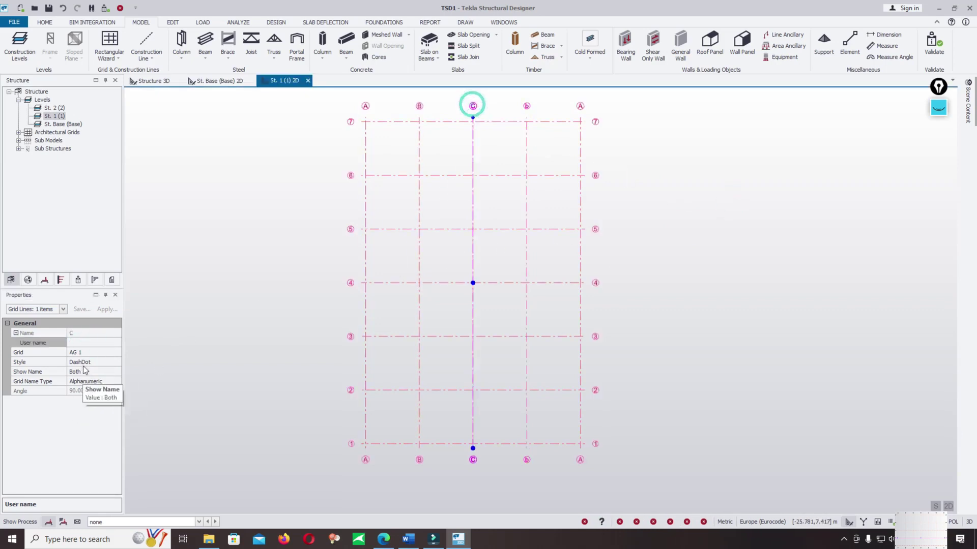
pyautogui.click(419, 107)
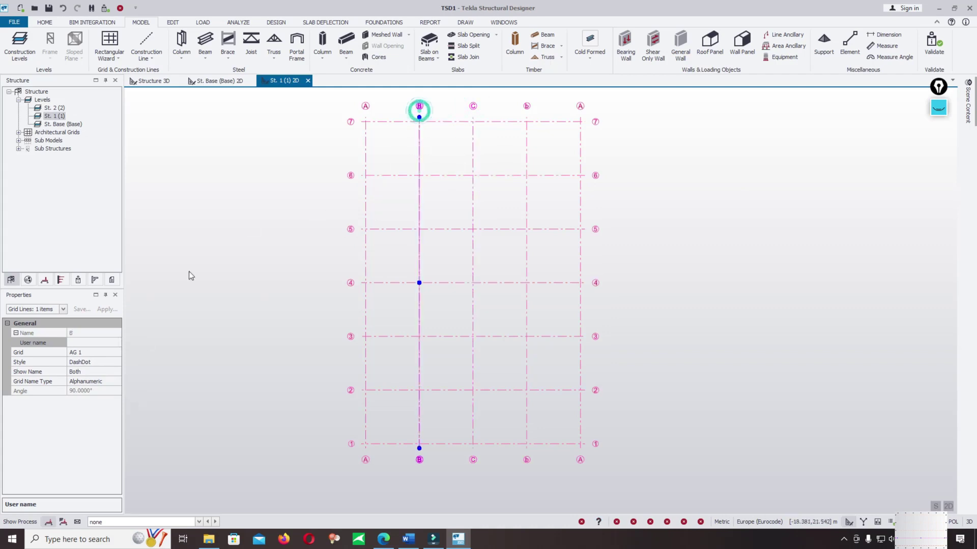
pyautogui.click(104, 343)
pyautogui.write('d')
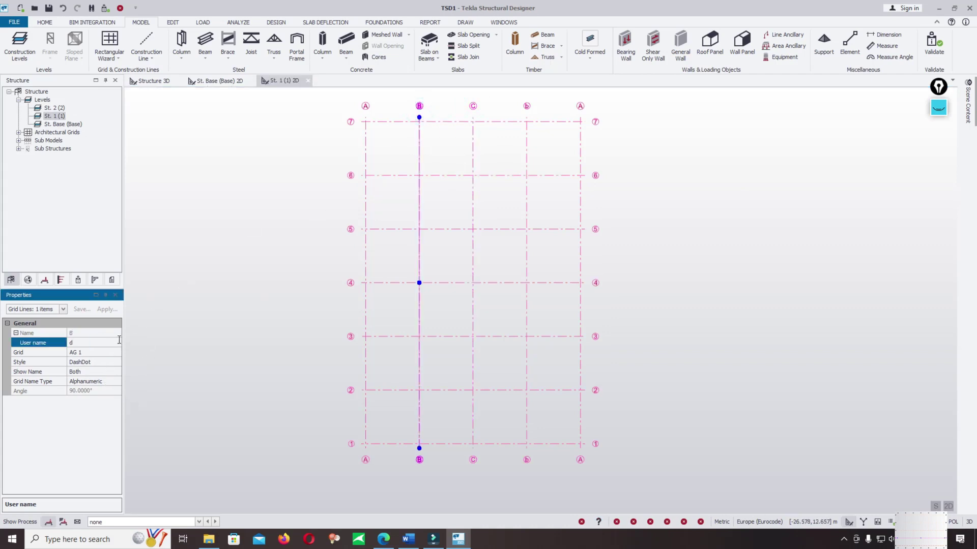
pyautogui.click(113, 340)
pyautogui.click(106, 341)
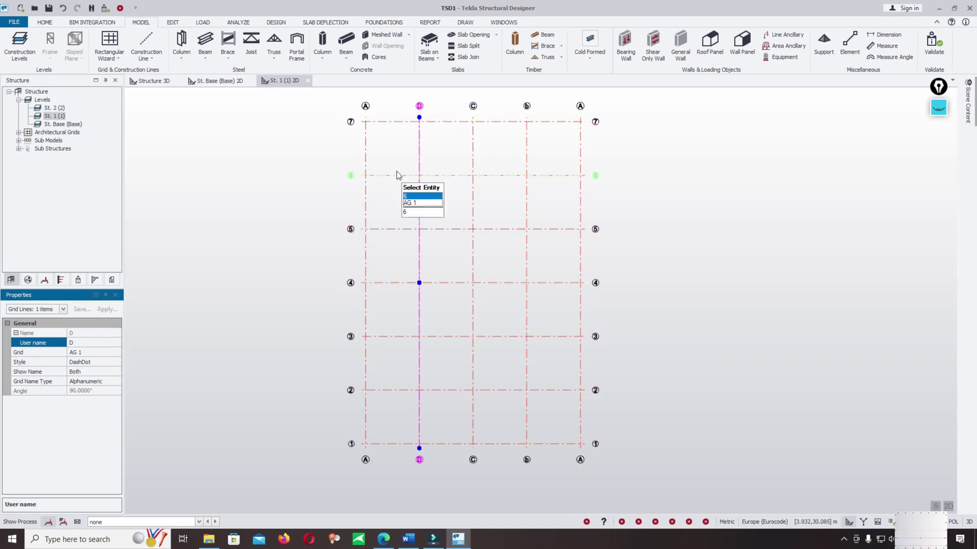
# Rename gridline A to E
pyautogui.click(362, 110)
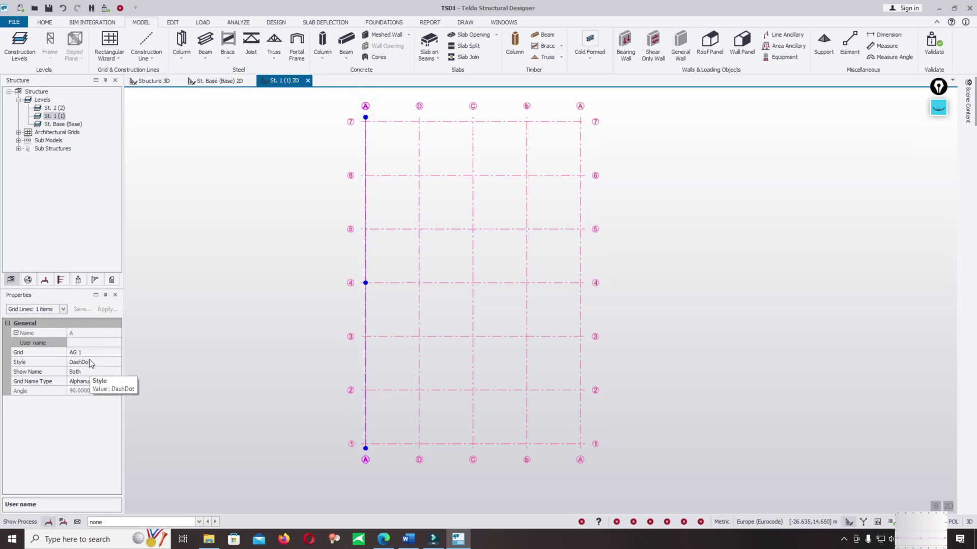
pyautogui.click(87, 343)
pyautogui.click(87, 344)
pyautogui.write('E')
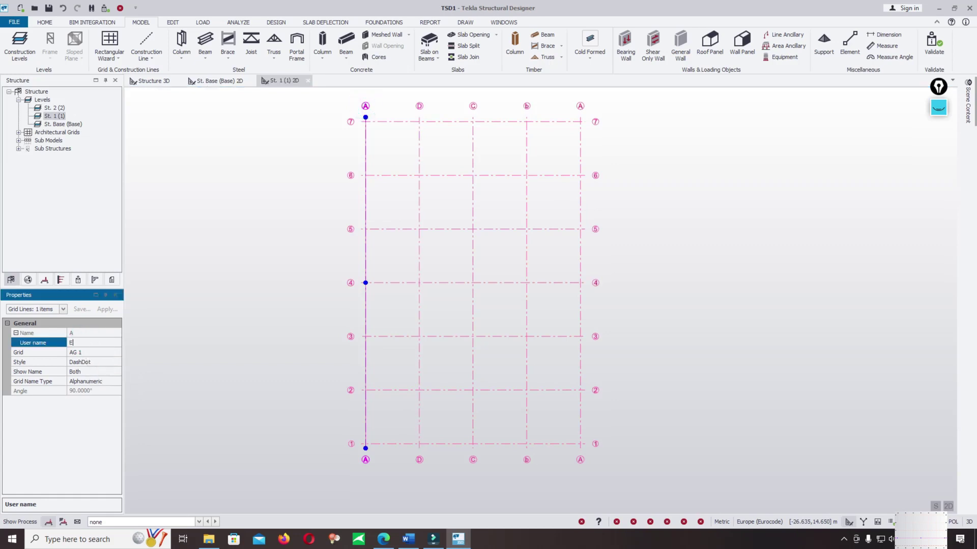
pyautogui.press('Return')
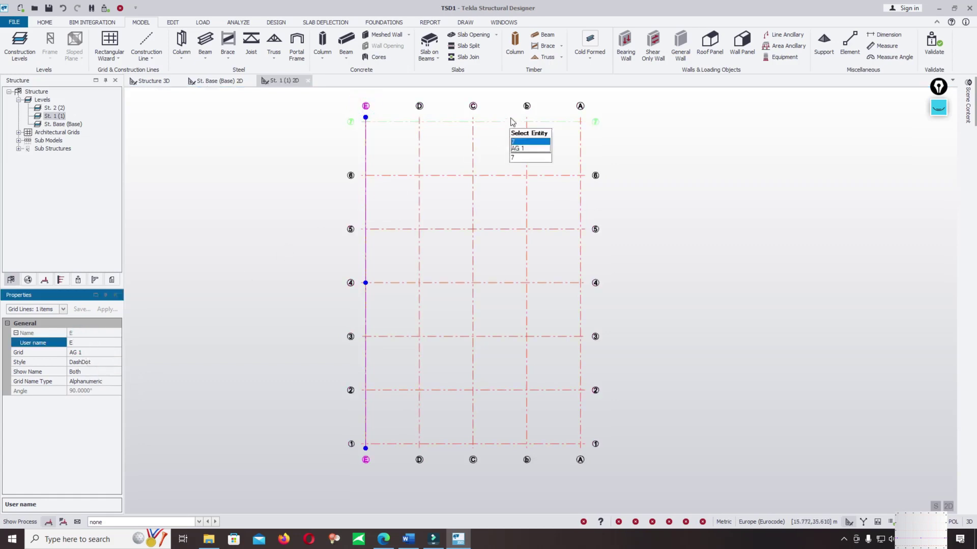
# Rename gridline b to capital B and deselect it
pyautogui.click(526, 106)
pyautogui.click(47, 343)
pyautogui.click(80, 343)
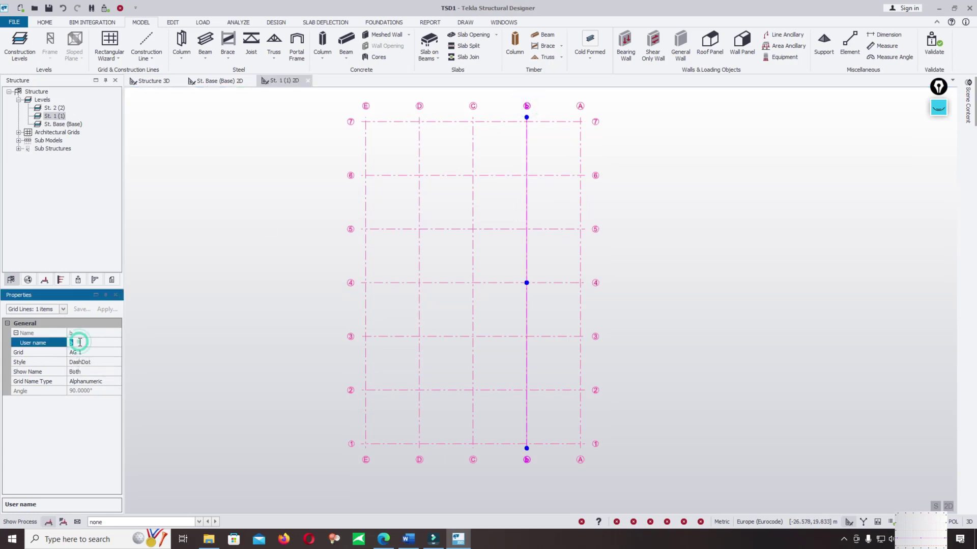
pyautogui.press('Return')
pyautogui.write('B')
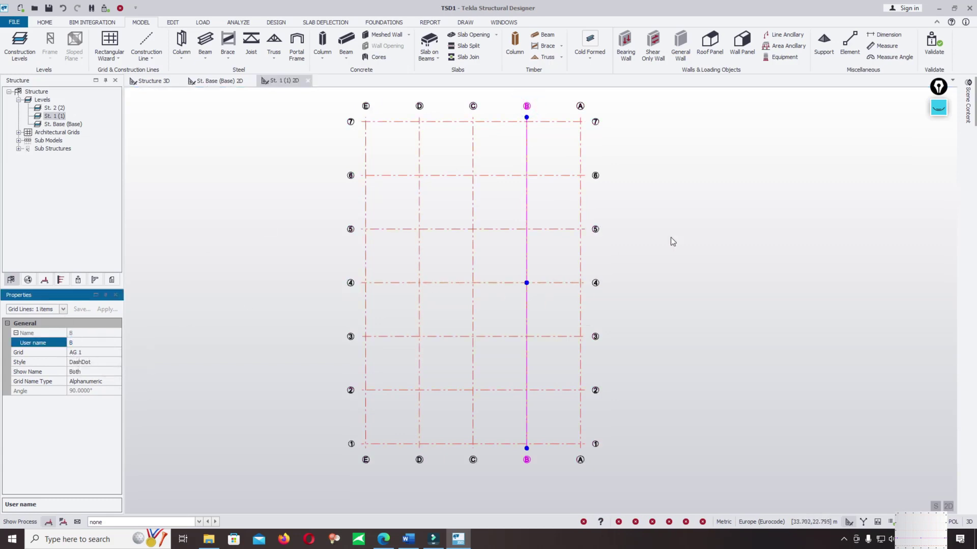
pyautogui.click(673, 231)
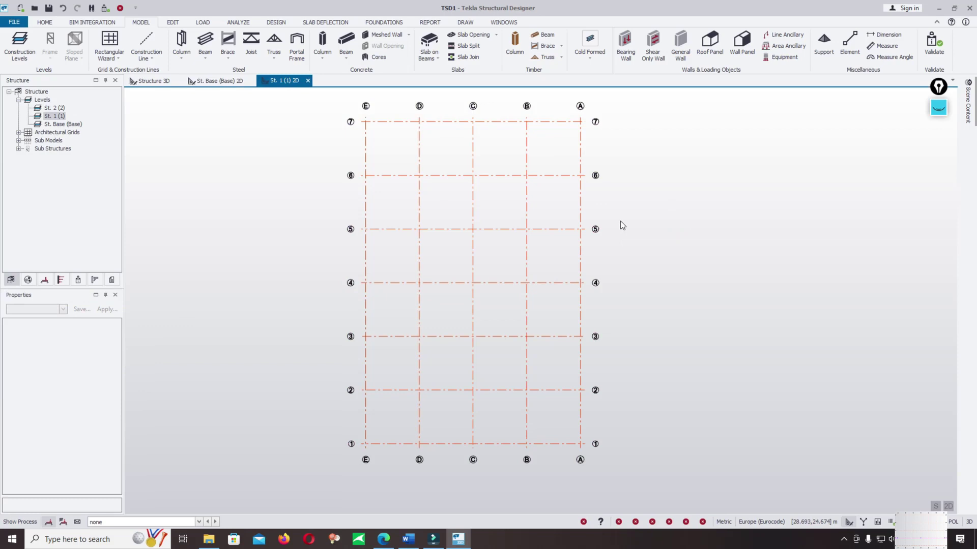
pyautogui.scroll(1, 563, 155)
pyautogui.scroll(-1, 574, 198)
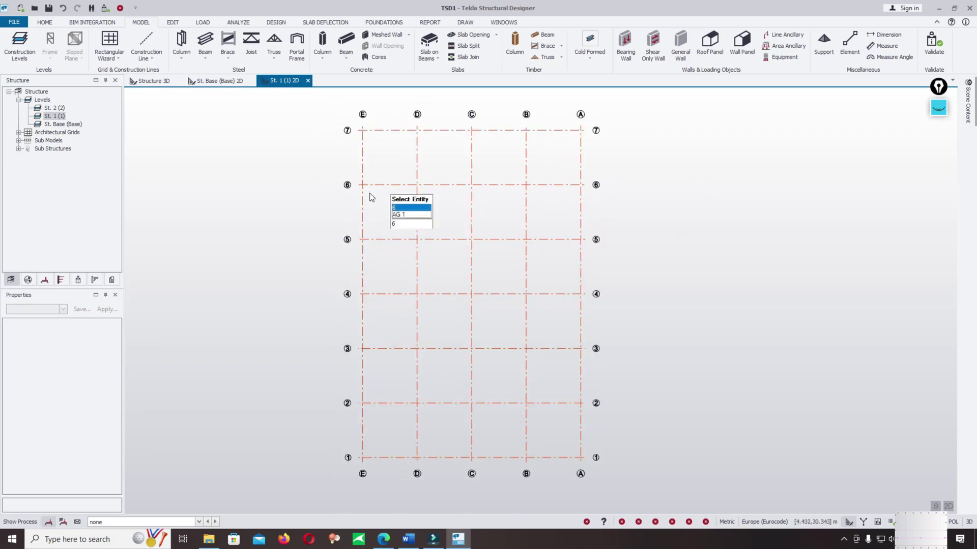
# Switch to the Structure 3D view and toggle Architectural Grids off and back on
pyautogui.click(148, 82)
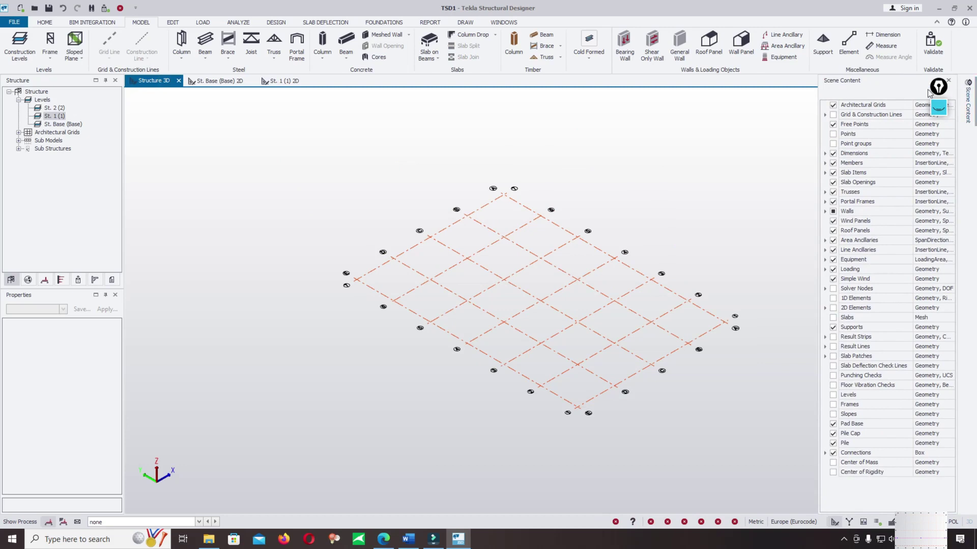
pyautogui.click(833, 106)
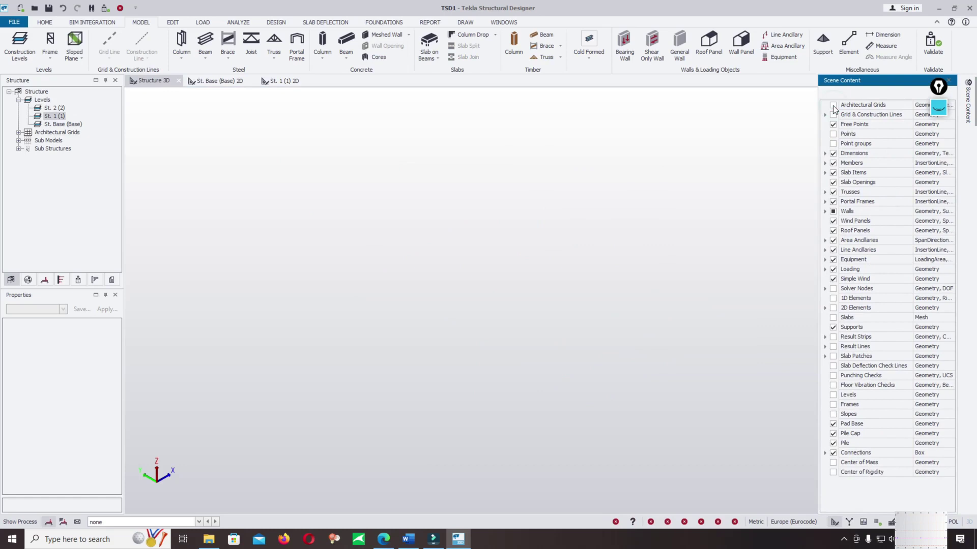
pyautogui.click(832, 106)
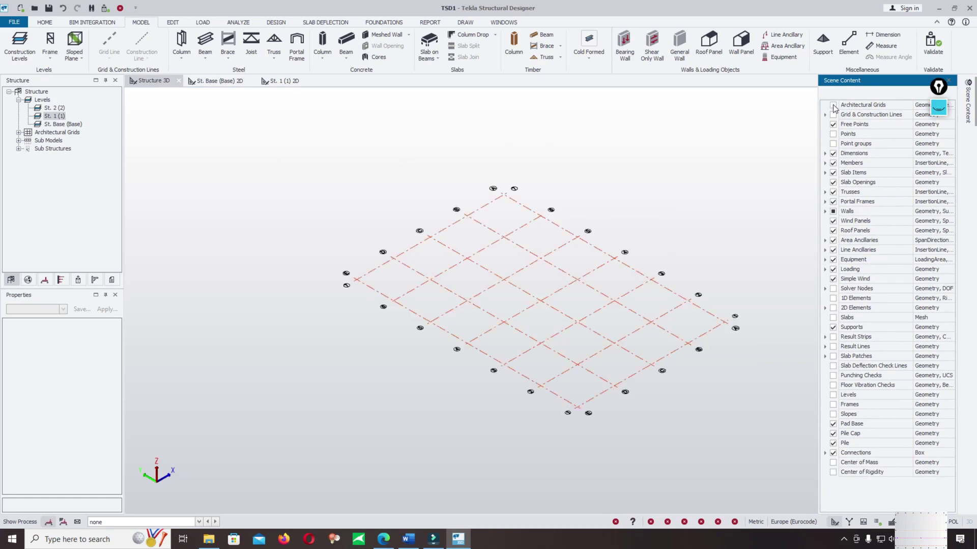
pyautogui.click(833, 106)
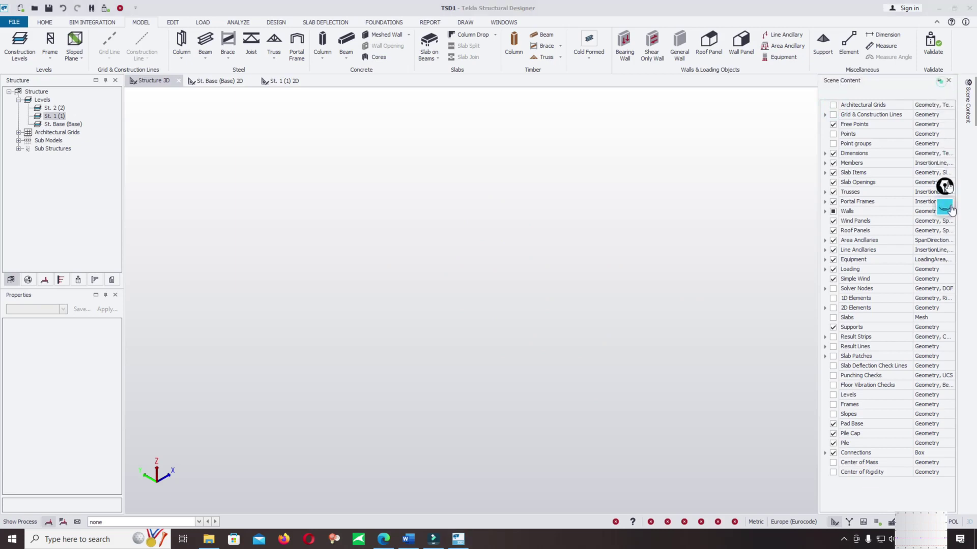
pyautogui.click(833, 105)
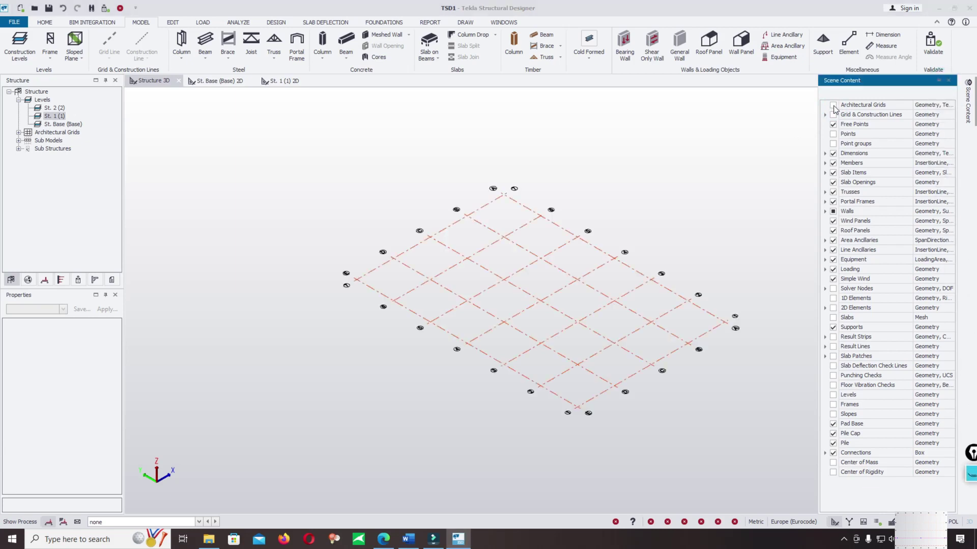
# Adjust the Architectural Grids filter to show vertical lines and hide the bubble labels
pyautogui.click(927, 105)
pyautogui.click(951, 106)
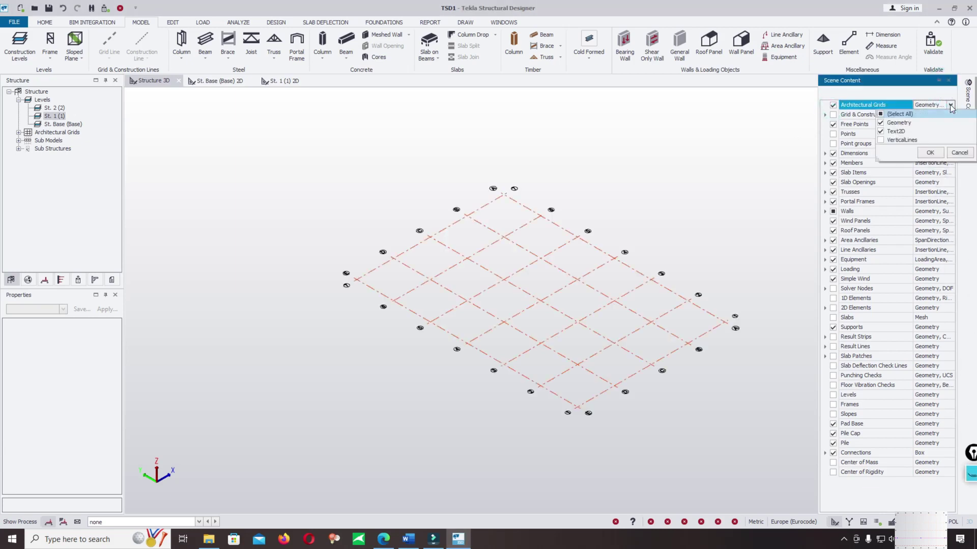
pyautogui.click(880, 139)
pyautogui.click(930, 152)
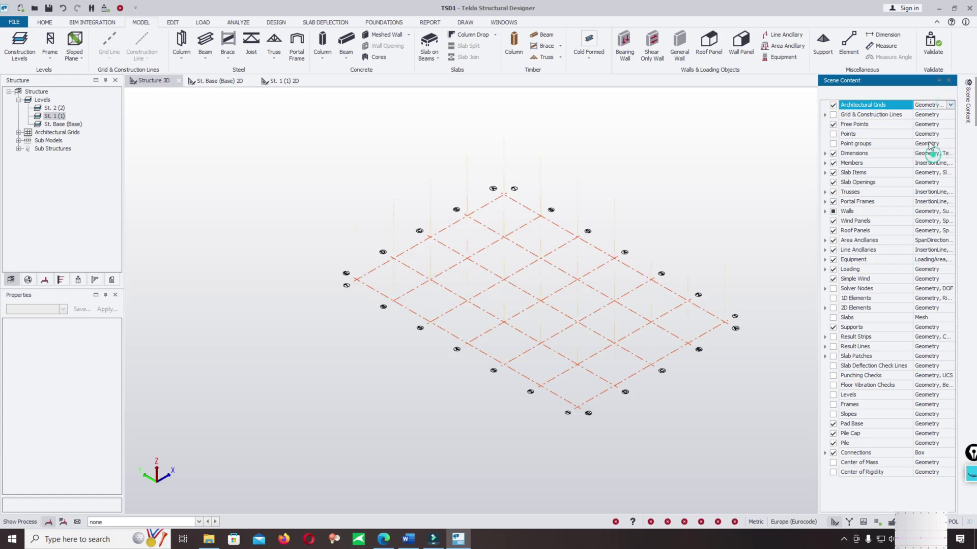
pyautogui.click(951, 105)
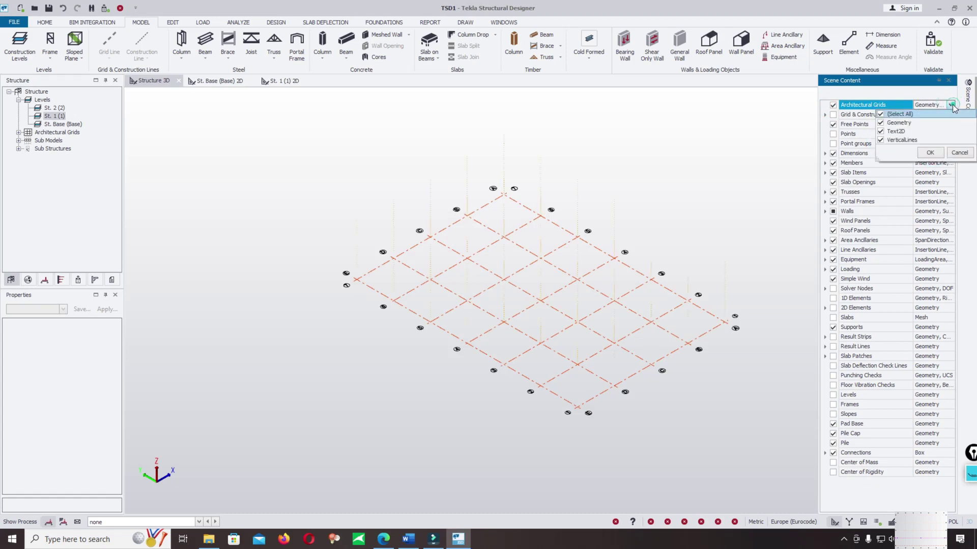
pyautogui.click(880, 132)
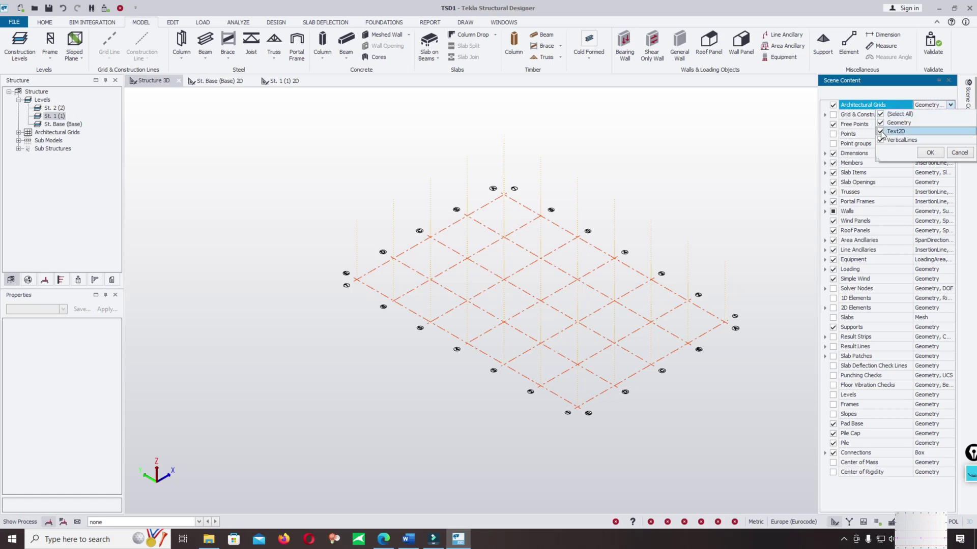
pyautogui.click(929, 152)
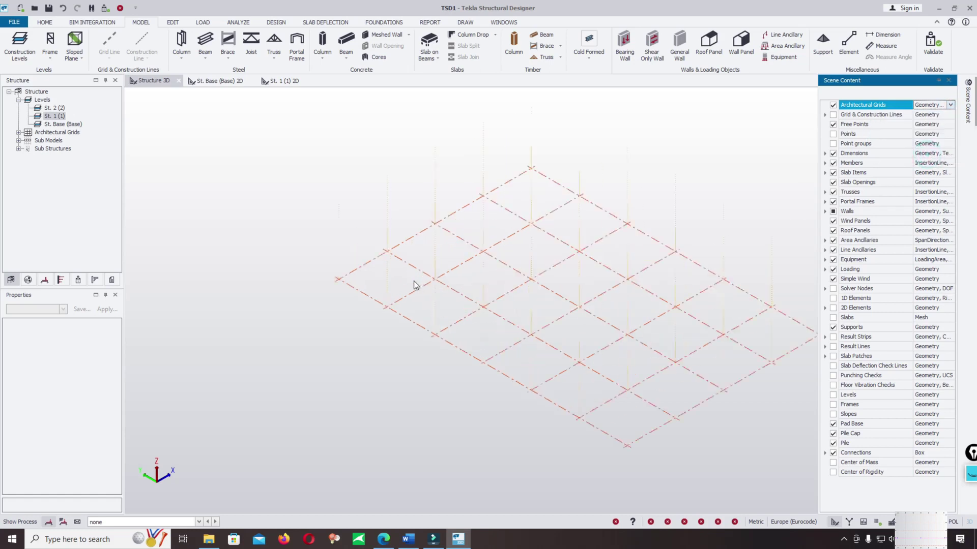
pyautogui.scroll(3, 412, 280)
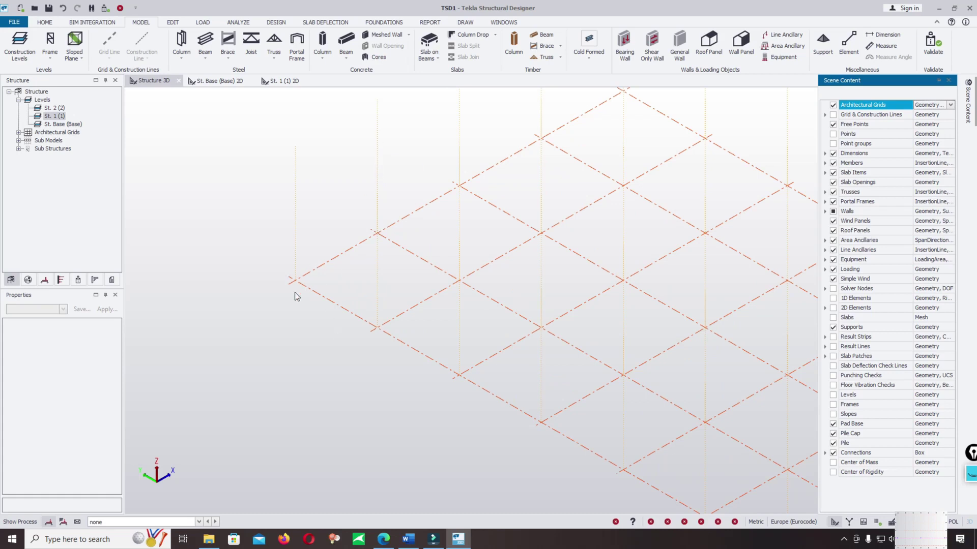
# Hide the grid's vertical lines and geometry, then turn every grid part back on
pyautogui.click(951, 106)
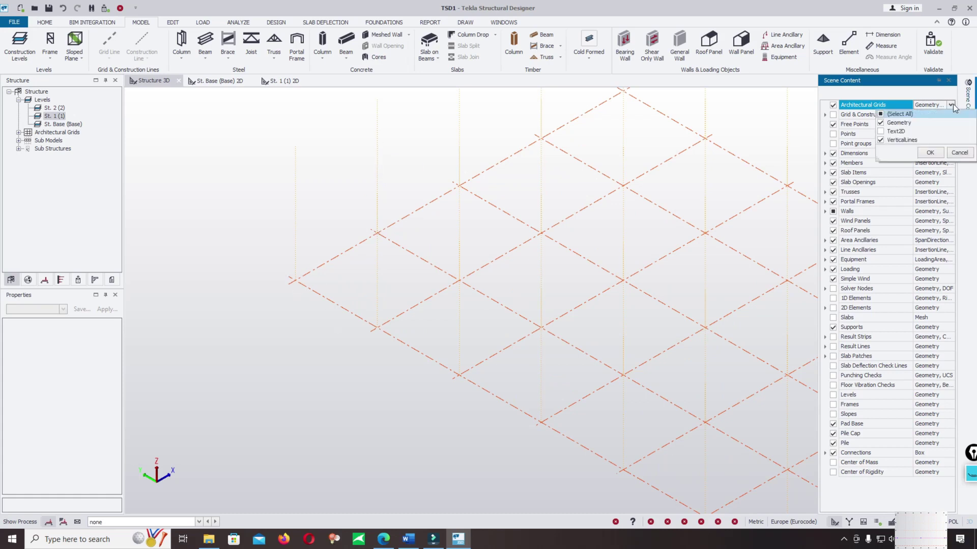
pyautogui.click(881, 141)
pyautogui.click(880, 123)
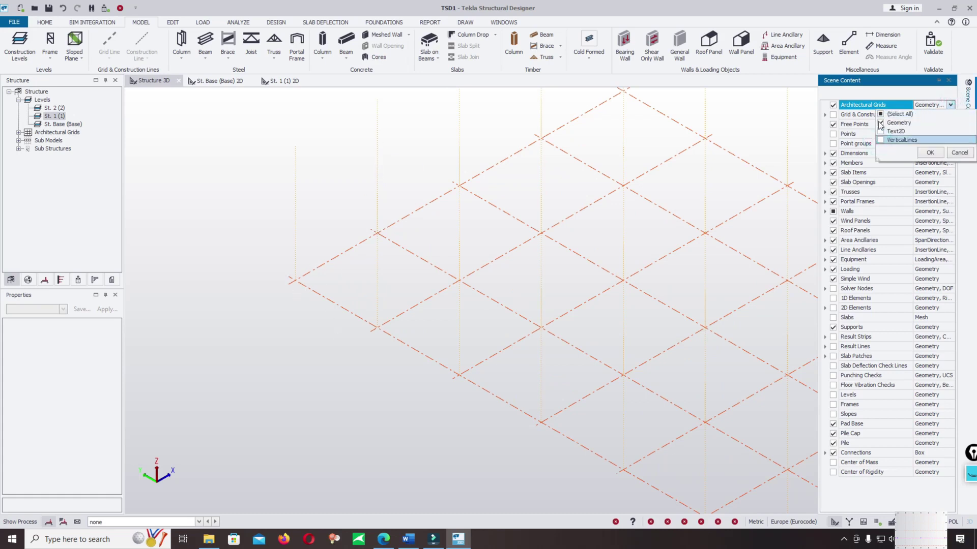
pyautogui.click(926, 153)
pyautogui.click(951, 106)
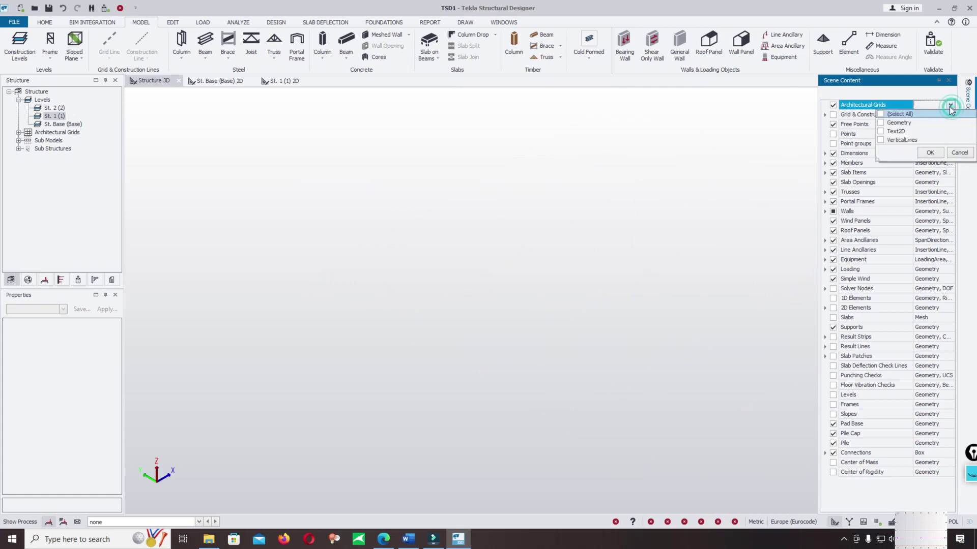
pyautogui.click(881, 114)
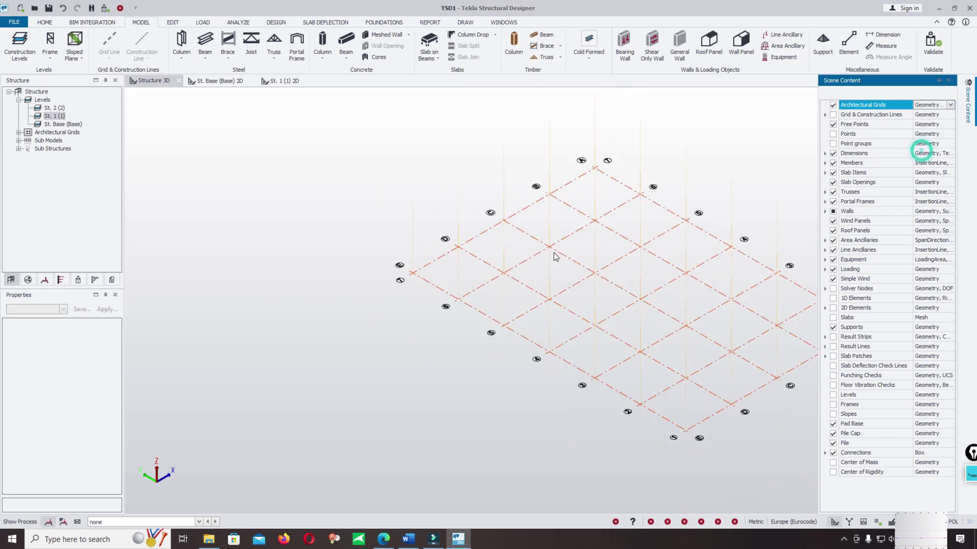
pyautogui.scroll(-3, 555, 258)
# Tilt the model toward plan and hide only VerticalLines, keeping Geometry and Text2D
pyautogui.click(650, 239)
pyautogui.scroll(-2, 595, 202)
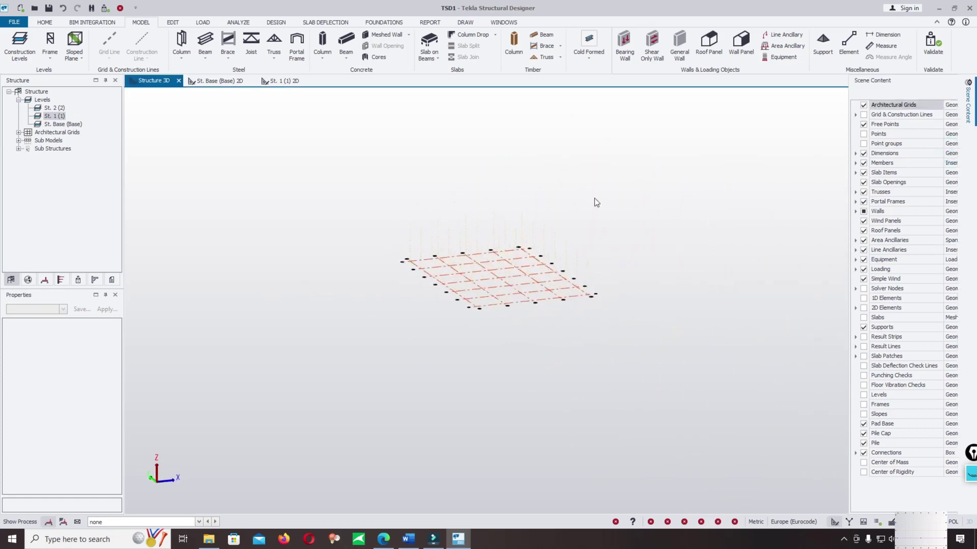
pyautogui.moveTo(594, 203); pyautogui.dragTo(626, 217, button='middle')
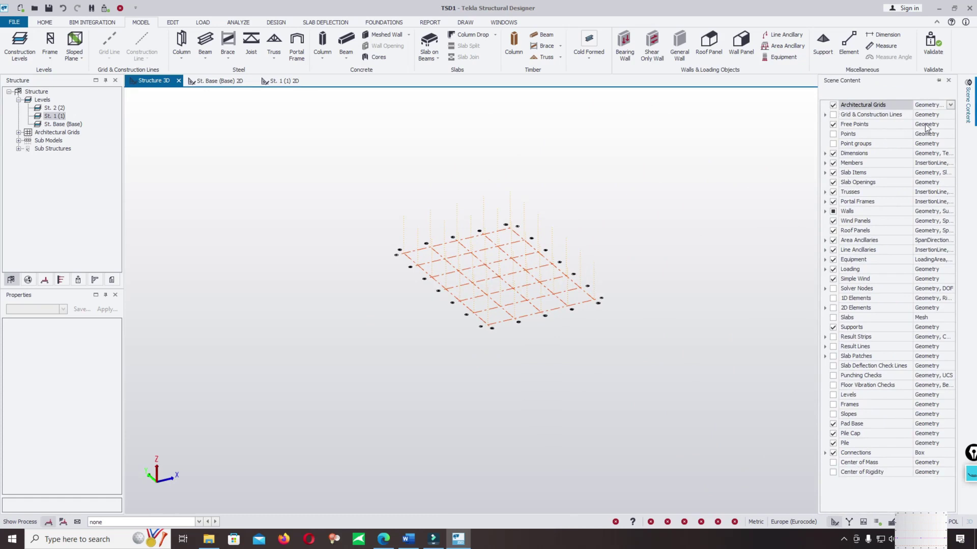
pyautogui.click(950, 106)
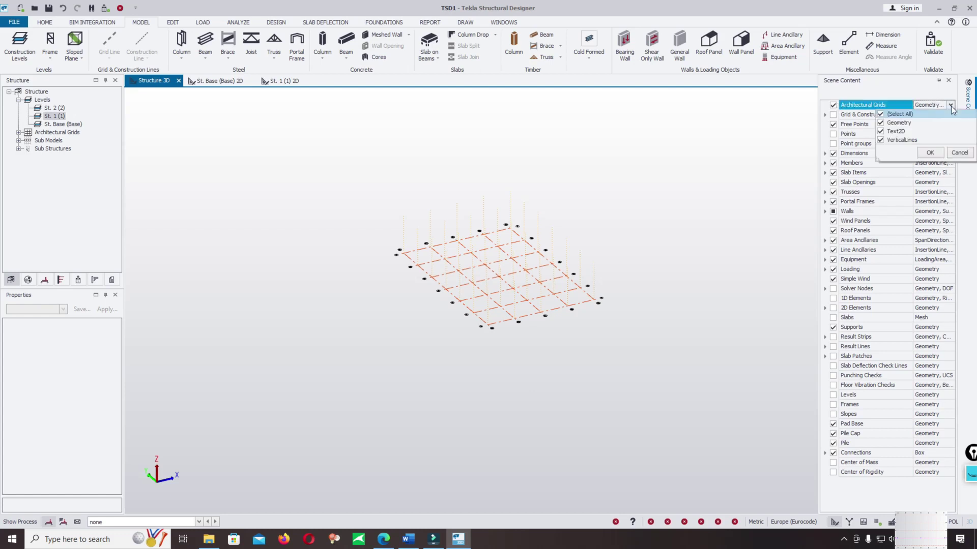
pyautogui.click(897, 141)
pyautogui.click(931, 151)
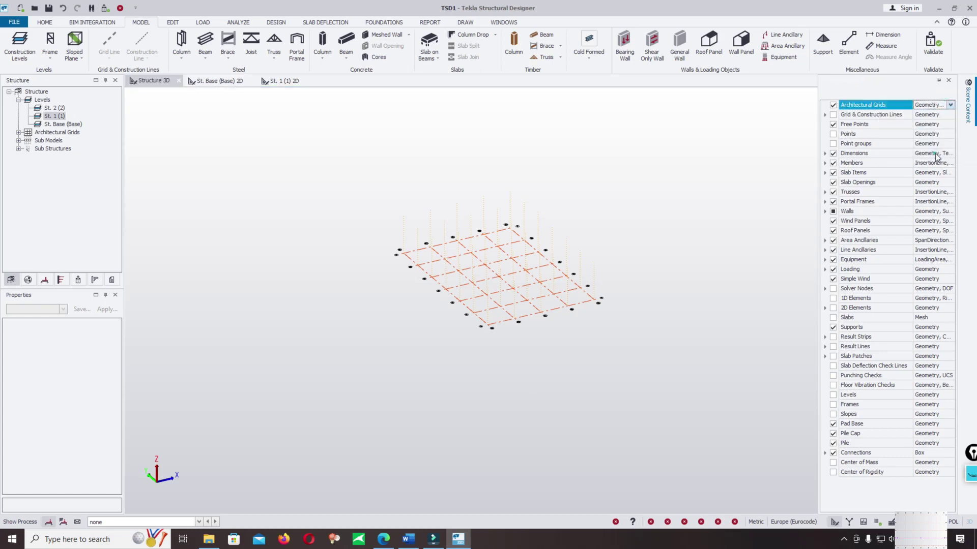
pyautogui.click(54, 117)
pyautogui.rightClick(55, 118)
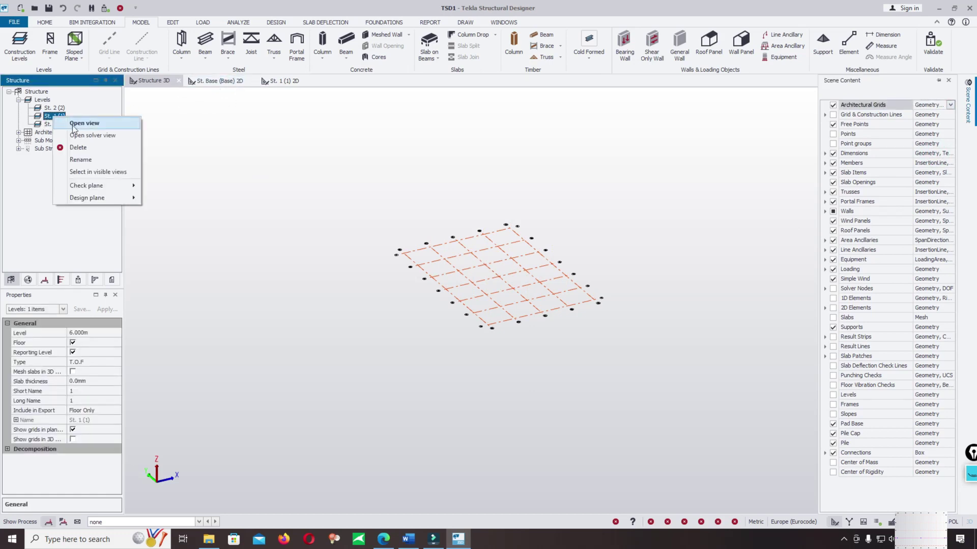
pyautogui.click(51, 109)
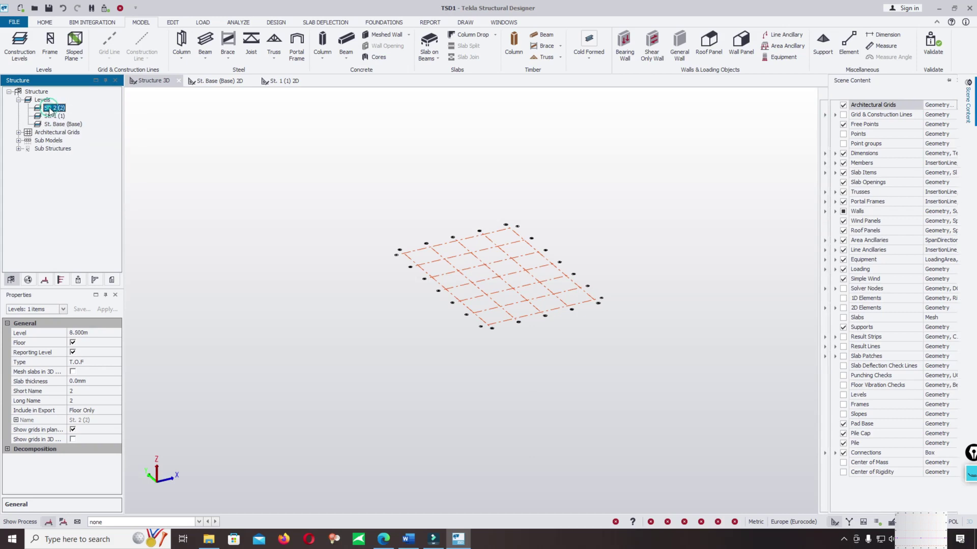
pyautogui.rightClick(50, 108)
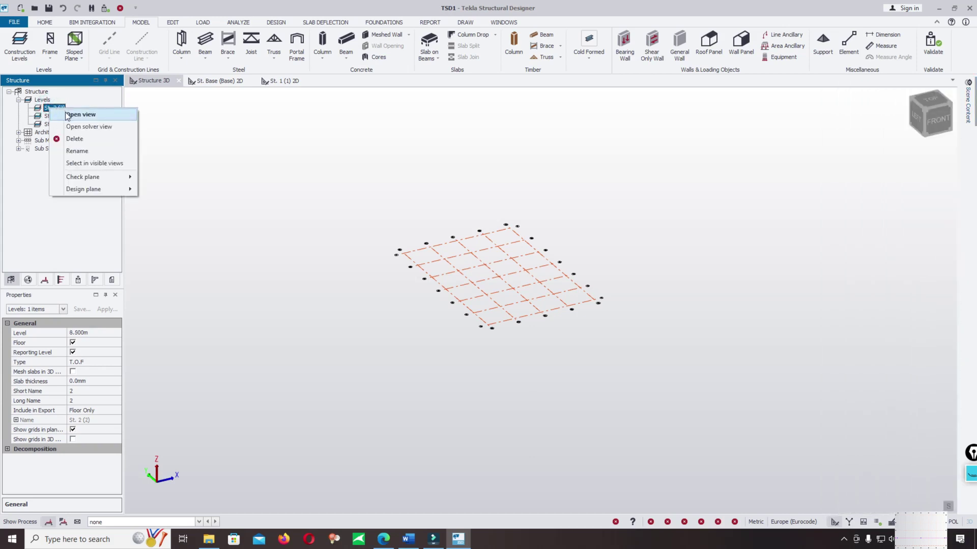
pyautogui.click(80, 115)
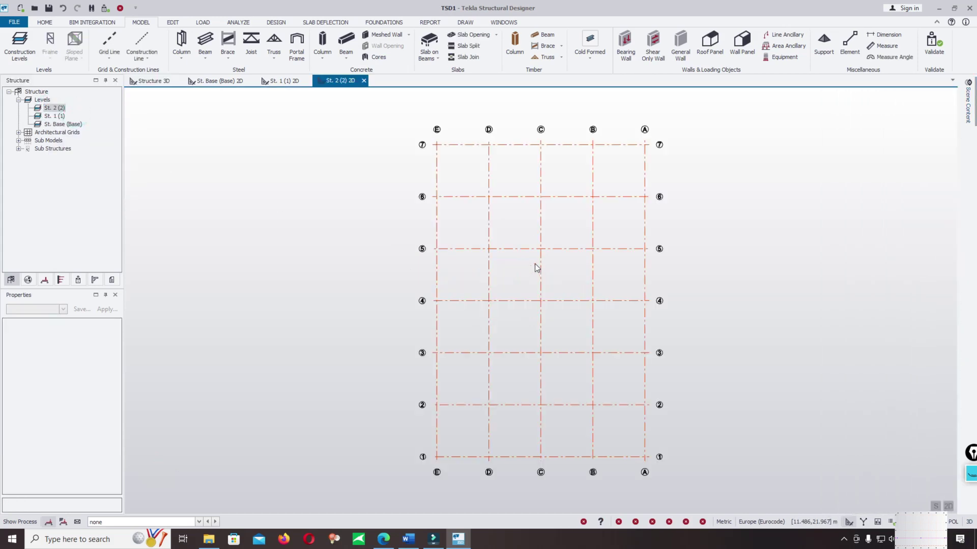
pyautogui.moveTo(691, 293); pyautogui.dragTo(661, 292, button='middle')
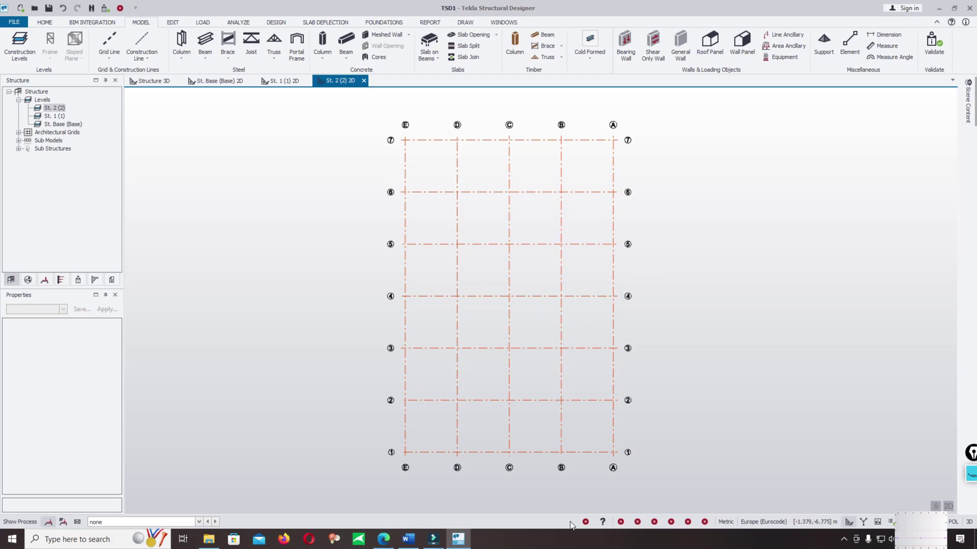
pyautogui.moveTo(407, 539)
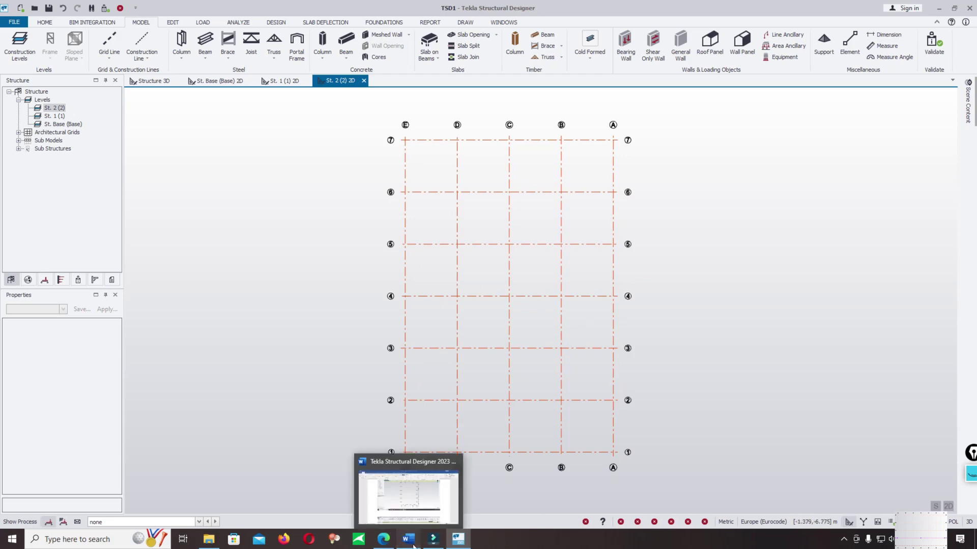
pyautogui.click(413, 542)
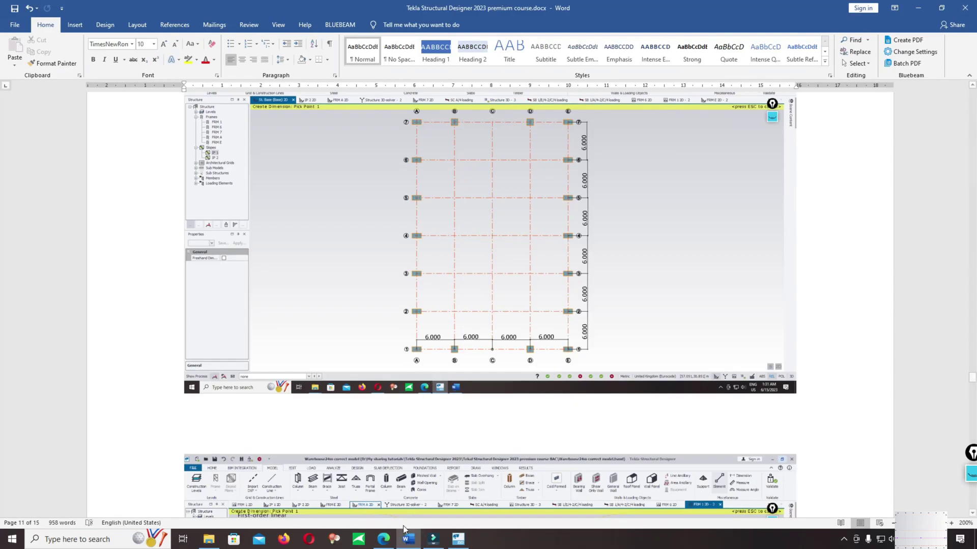
pyautogui.click(406, 537)
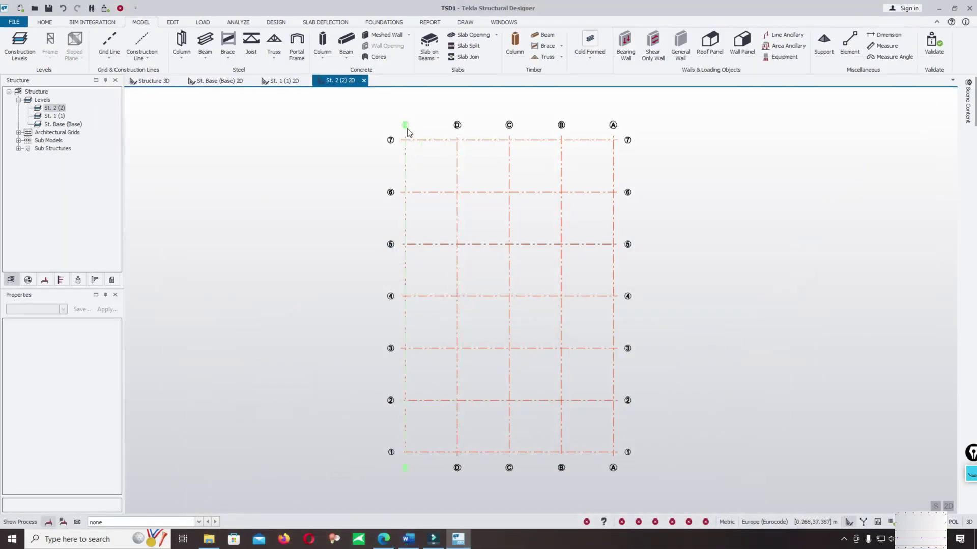
# Rename the leftmost vertical grid line from E to A
pyautogui.click(405, 132)
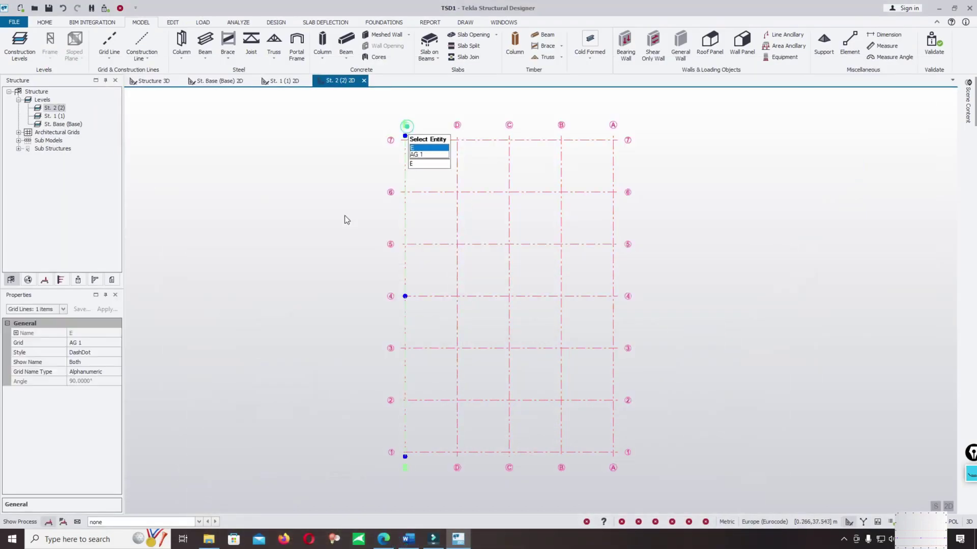
pyautogui.click(18, 330)
pyautogui.click(15, 332)
pyautogui.click(82, 343)
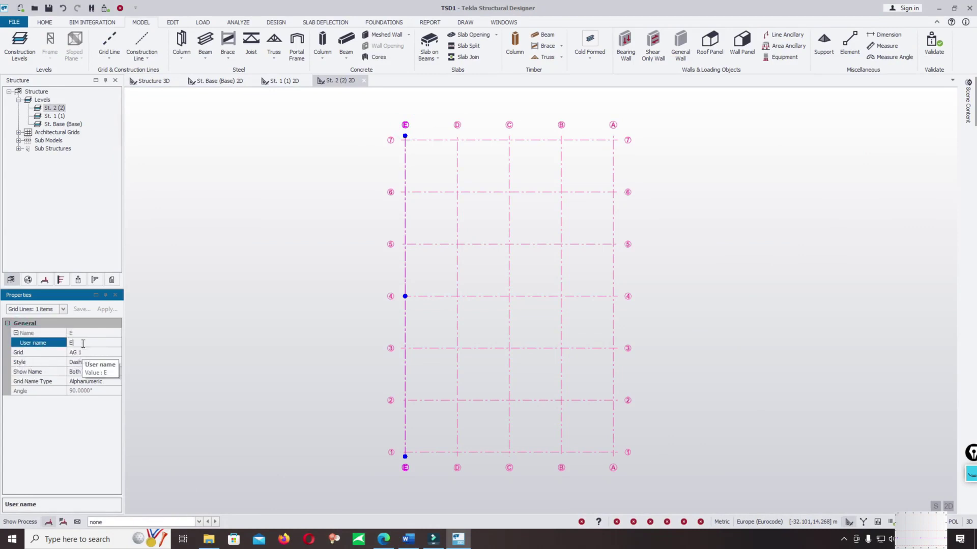
pyautogui.press('BackSpace')
pyautogui.write('A')
pyautogui.press('Return')
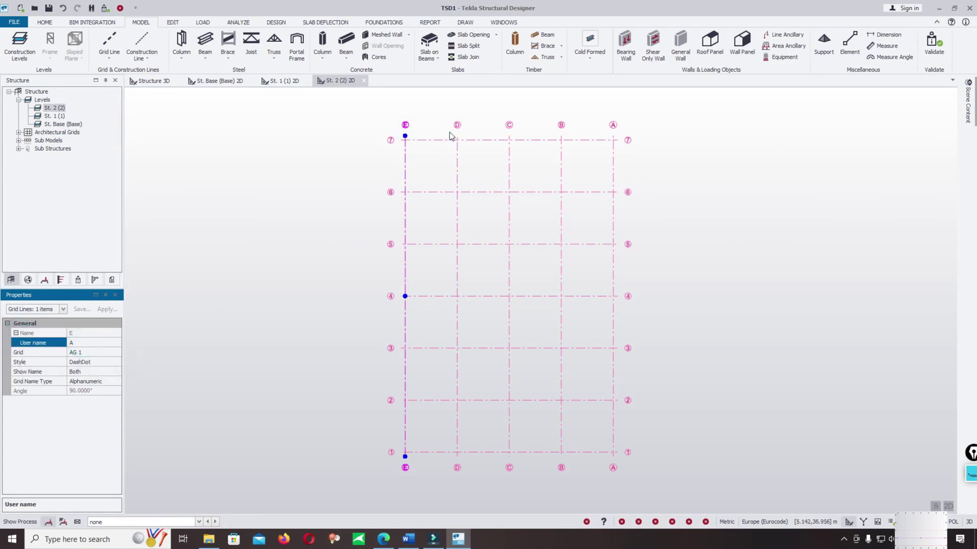
# Select grid line AG 1, second from the left, and edit its name to B
pyautogui.click(456, 128)
pyautogui.click(80, 352)
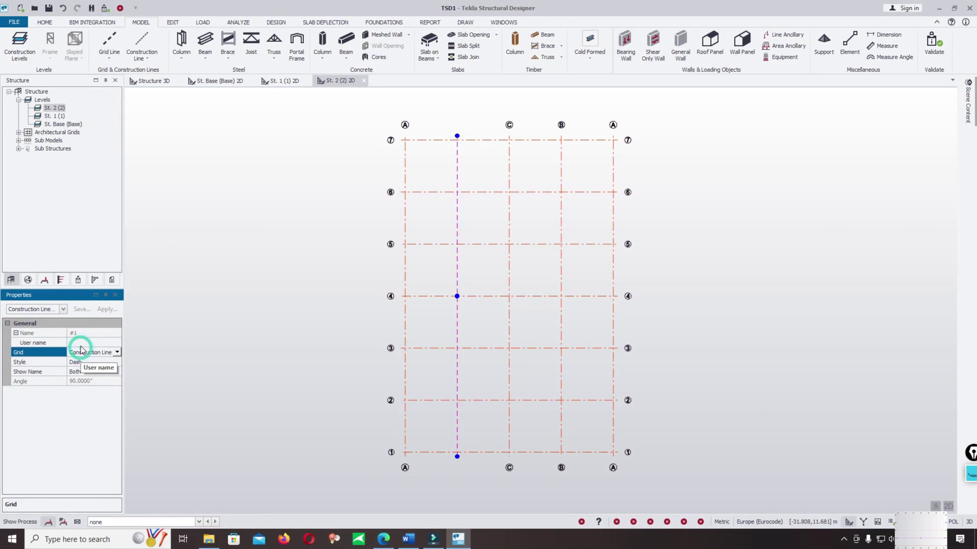
pyautogui.click(116, 353)
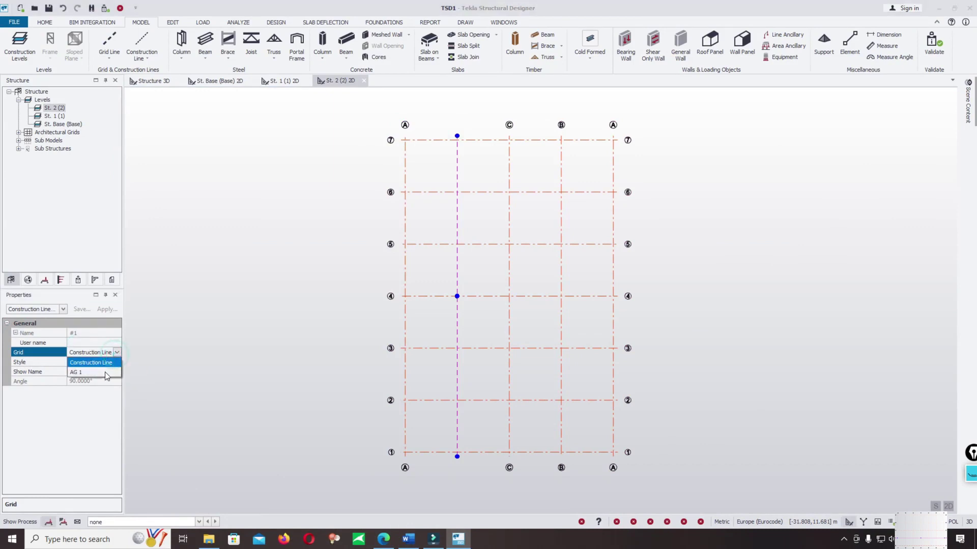
pyautogui.click(105, 372)
pyautogui.click(86, 343)
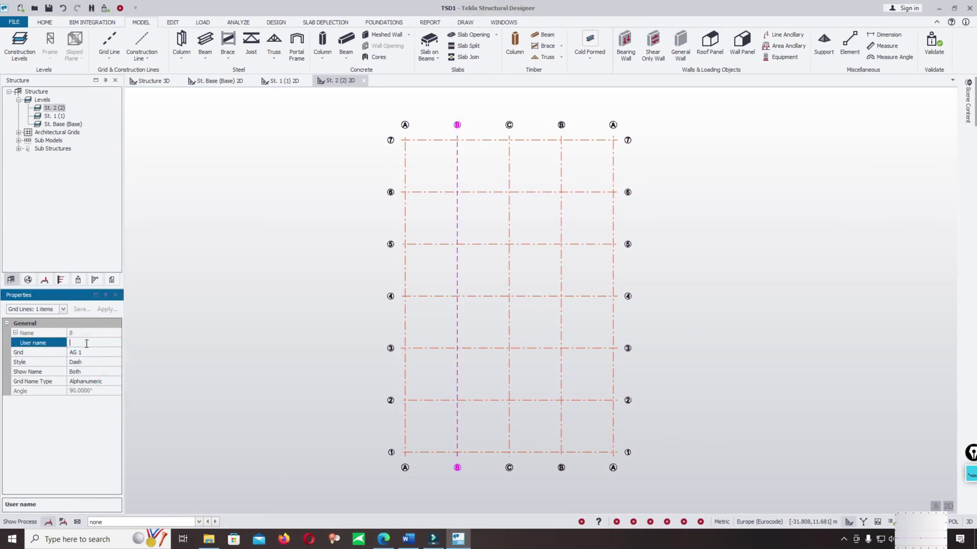
pyautogui.write('B')
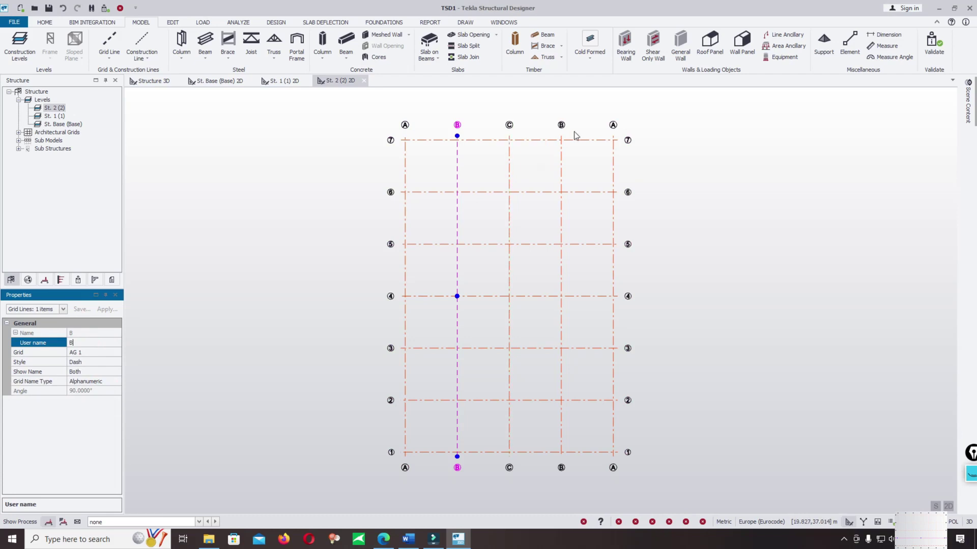
# Rename the fourth vertical grid line from the left to D
pyautogui.click(562, 127)
pyautogui.click(84, 342)
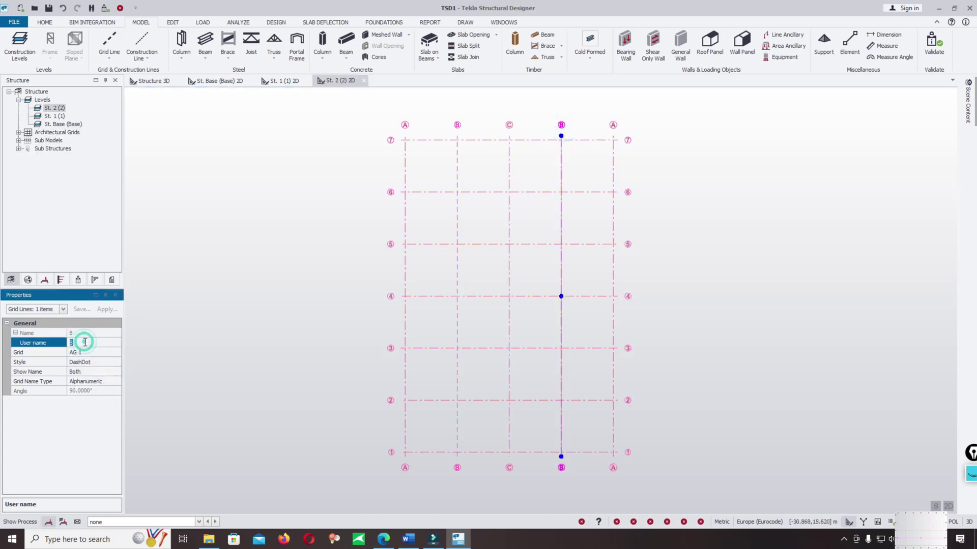
pyautogui.write('D')
pyautogui.click(616, 123)
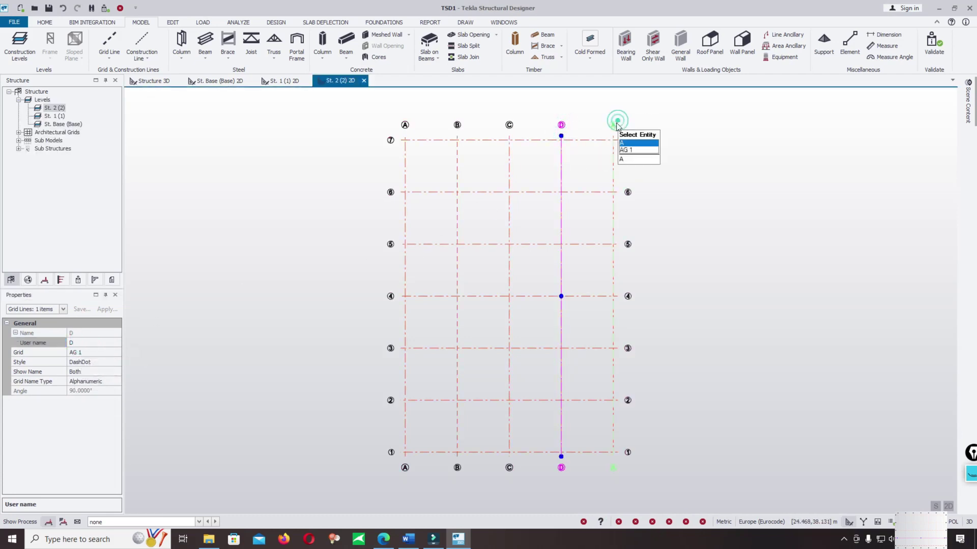
pyautogui.click(95, 342)
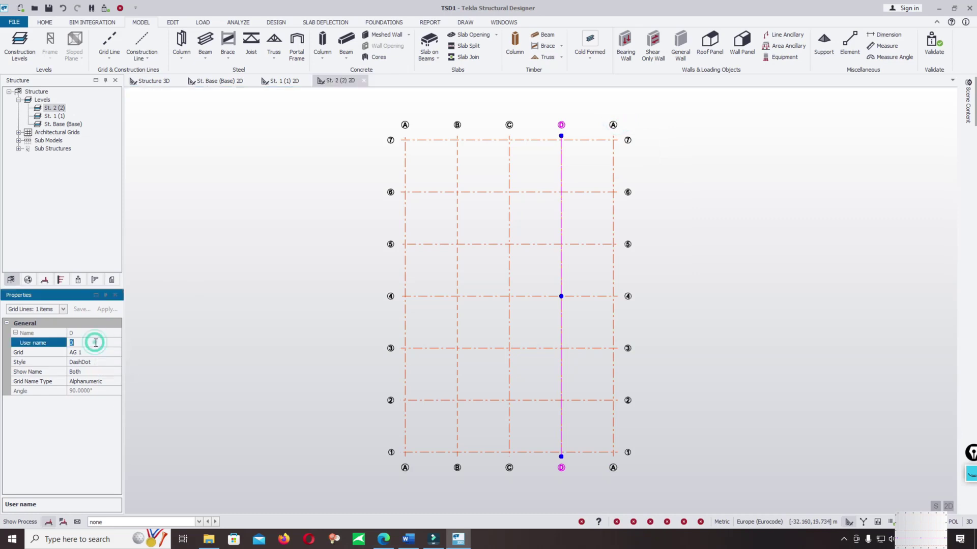
pyautogui.write('E')
pyautogui.click(234, 232)
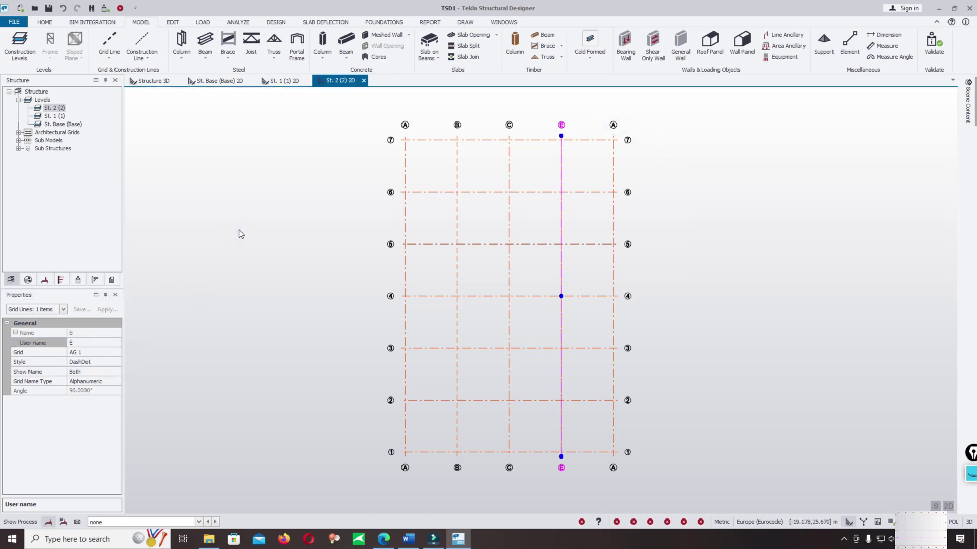
pyautogui.click(238, 229)
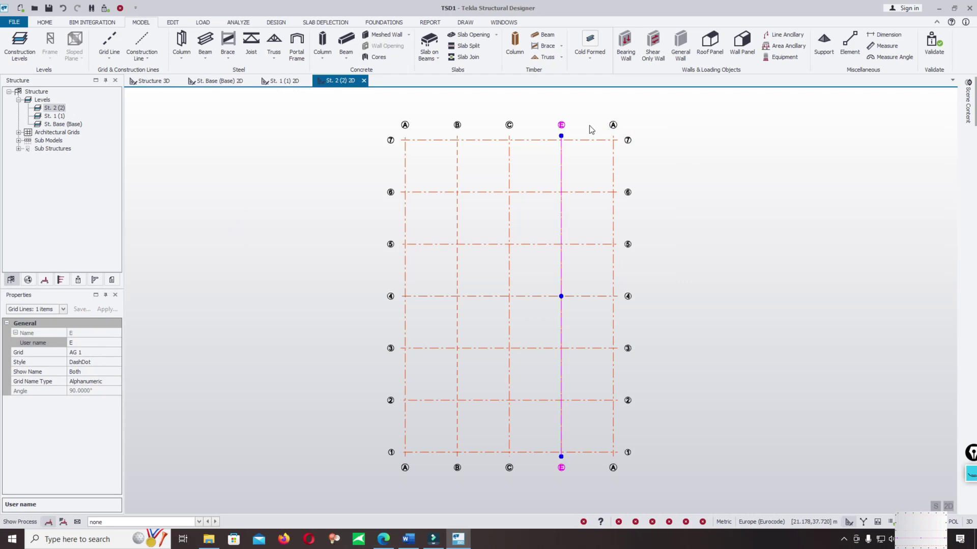
pyautogui.click(91, 343)
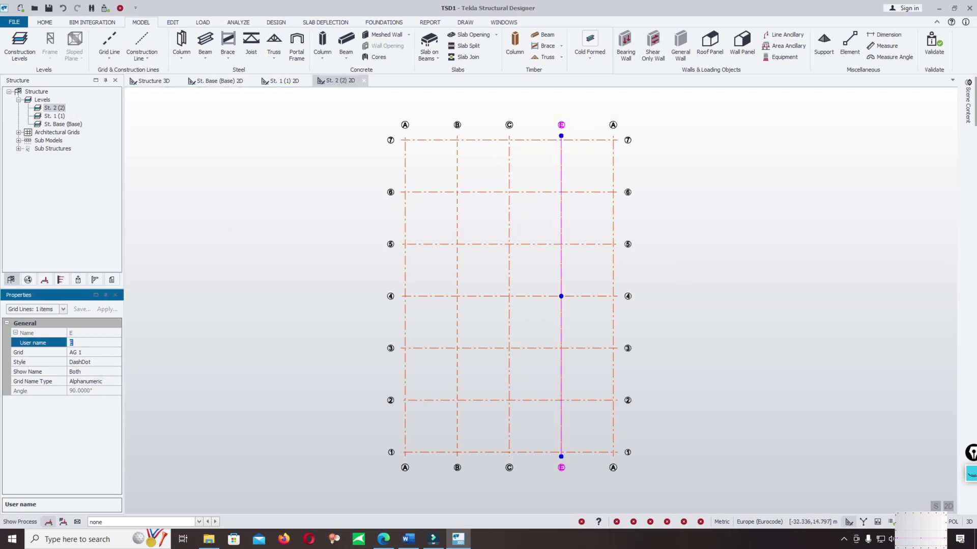
pyautogui.write('D')
pyautogui.press('Return')
# Rename the rightmost vertical grid line from A to E
pyautogui.click(714, 164)
pyautogui.click(613, 125)
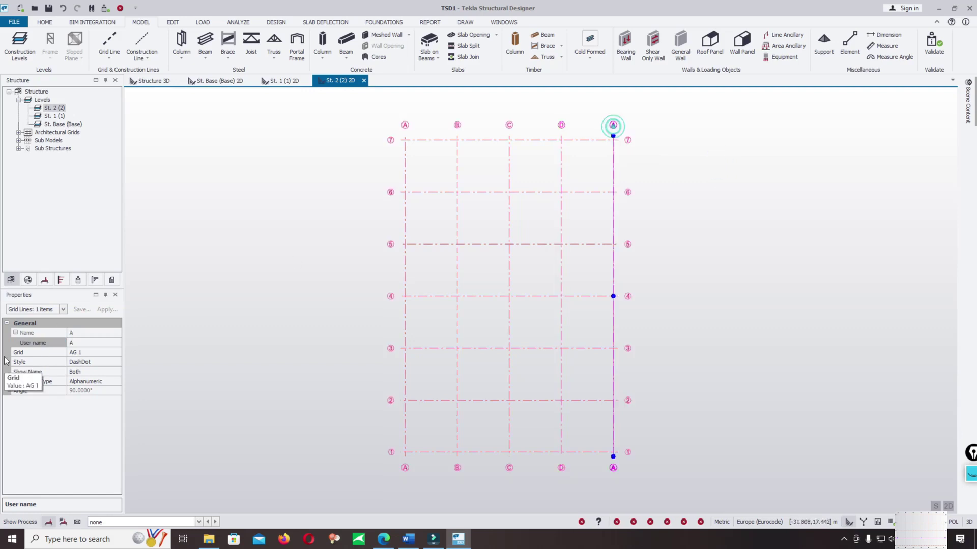
pyautogui.click(79, 342)
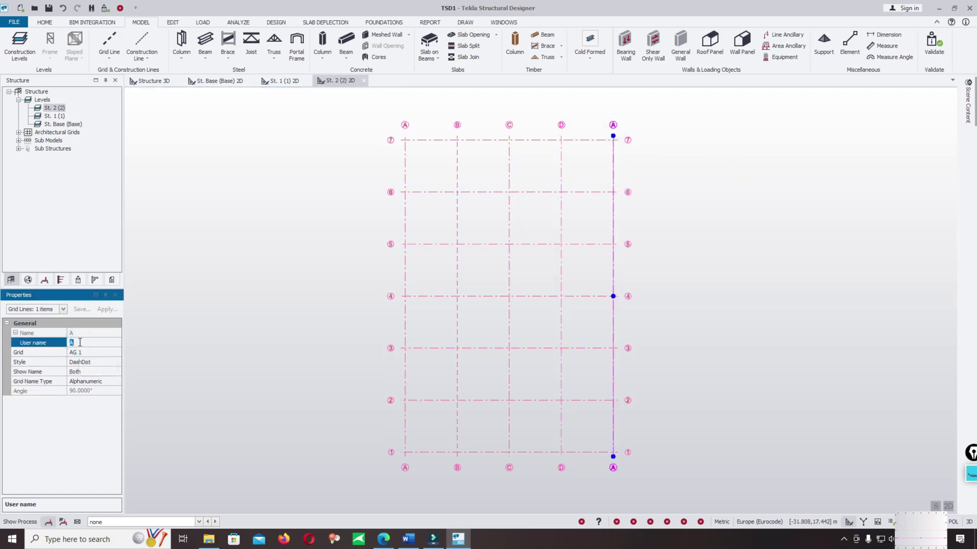
pyautogui.write('E')
pyautogui.click(645, 341)
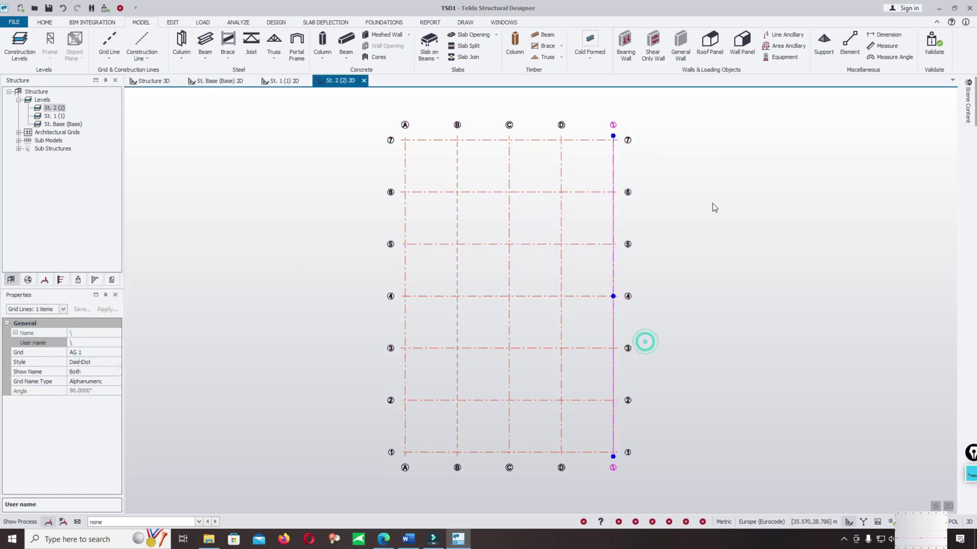
pyautogui.click(80, 343)
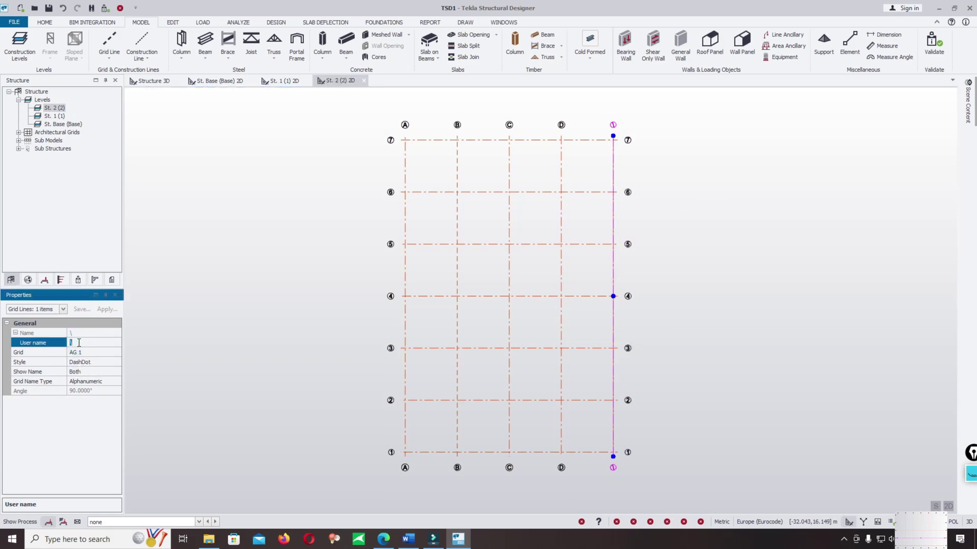
pyautogui.write('E')
pyautogui.click(698, 260)
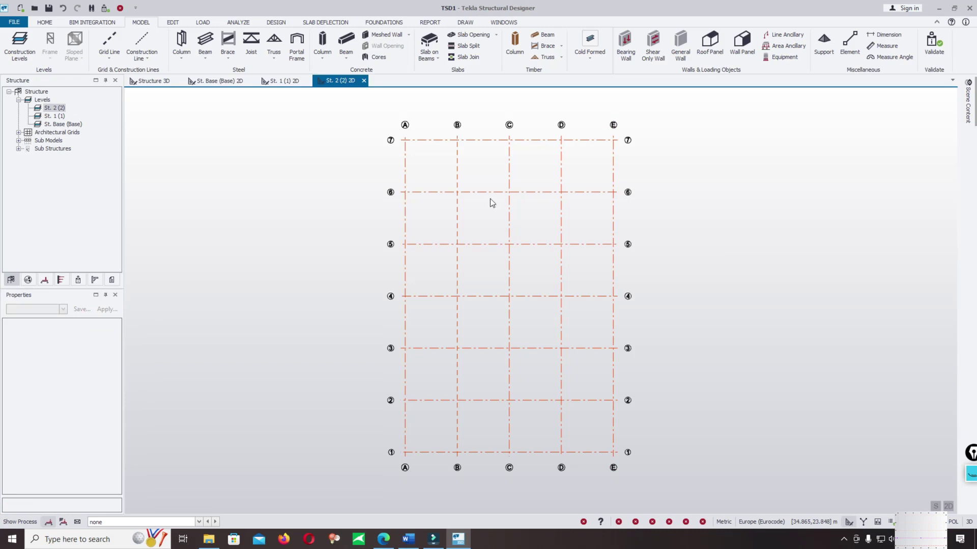
pyautogui.moveTo(567, 166); pyautogui.dragTo(545, 164, button='middle')
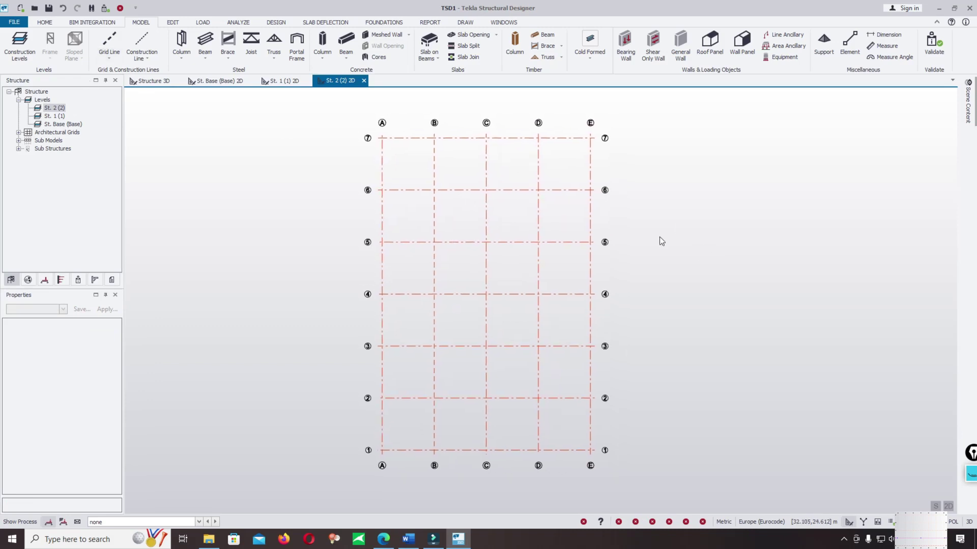
pyautogui.moveTo(660, 241); pyautogui.dragTo(663, 244, button='middle')
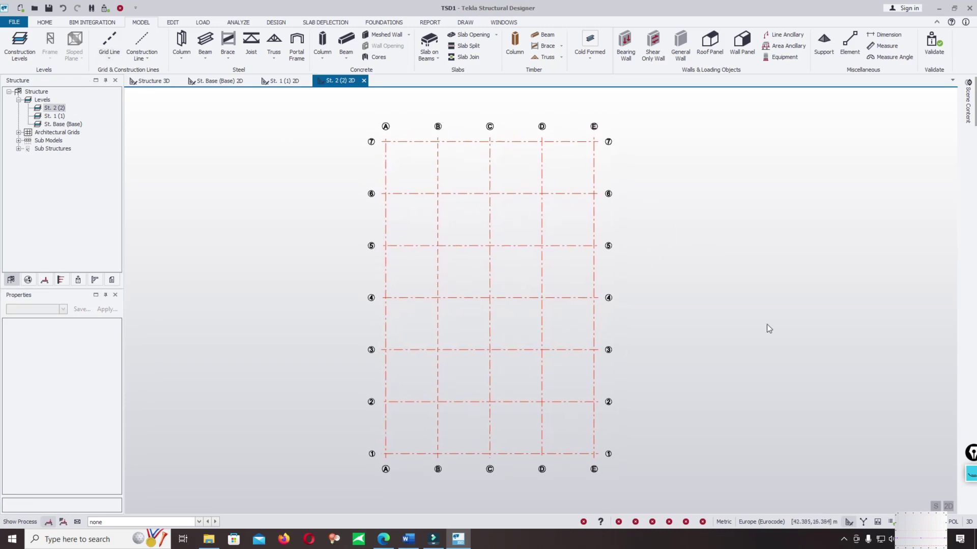